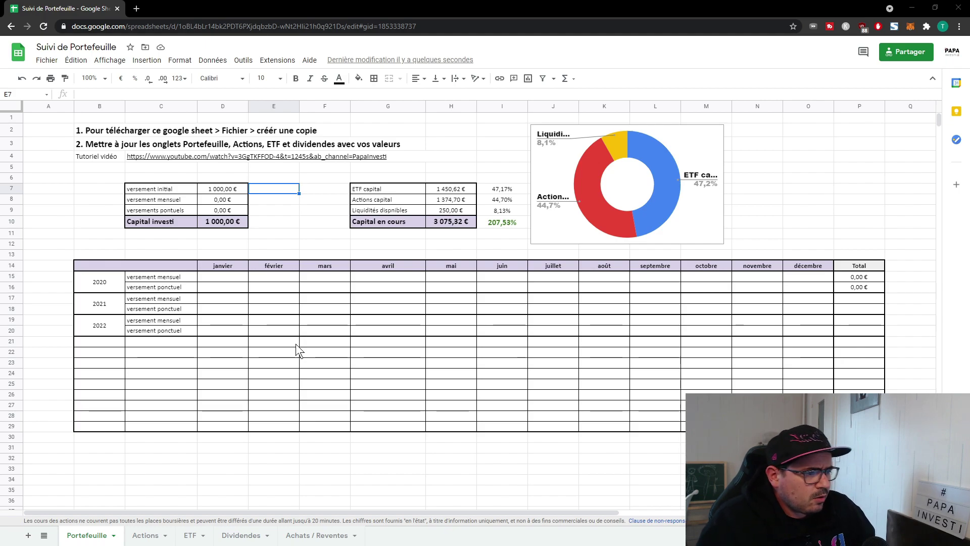
- Review the Portefeuille sheet's instructions, including the option to create a copy, the Actions and ETF sheets, and the tutorial video link
click(314, 192)
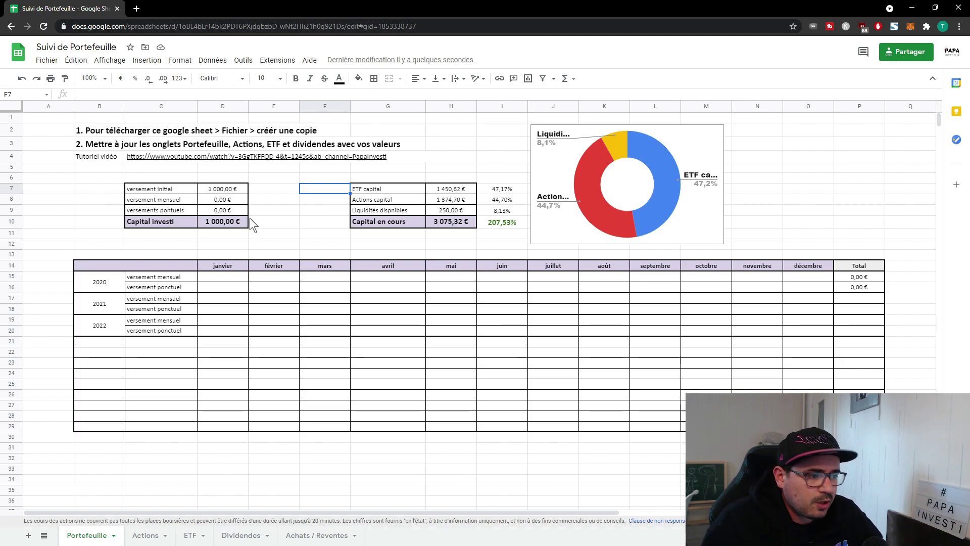
click(48, 62)
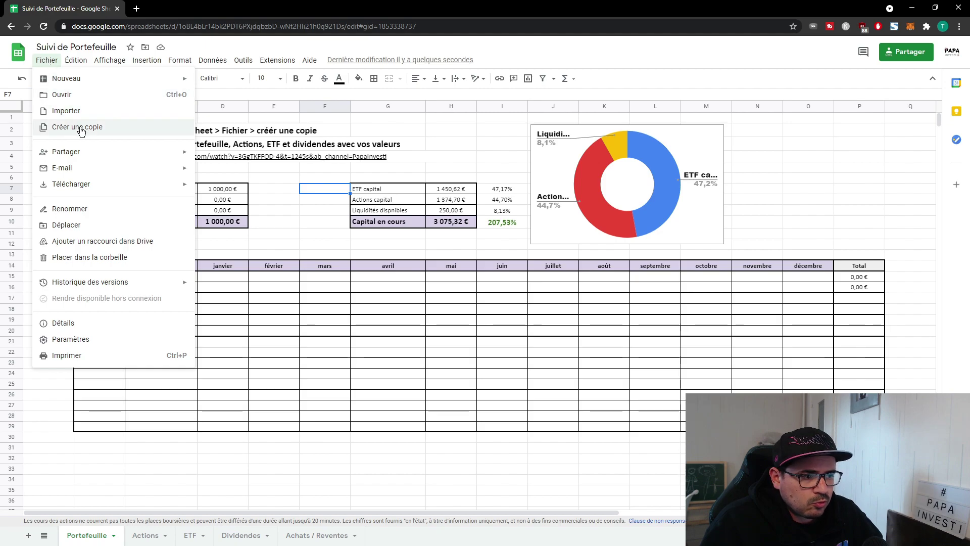
click(327, 133)
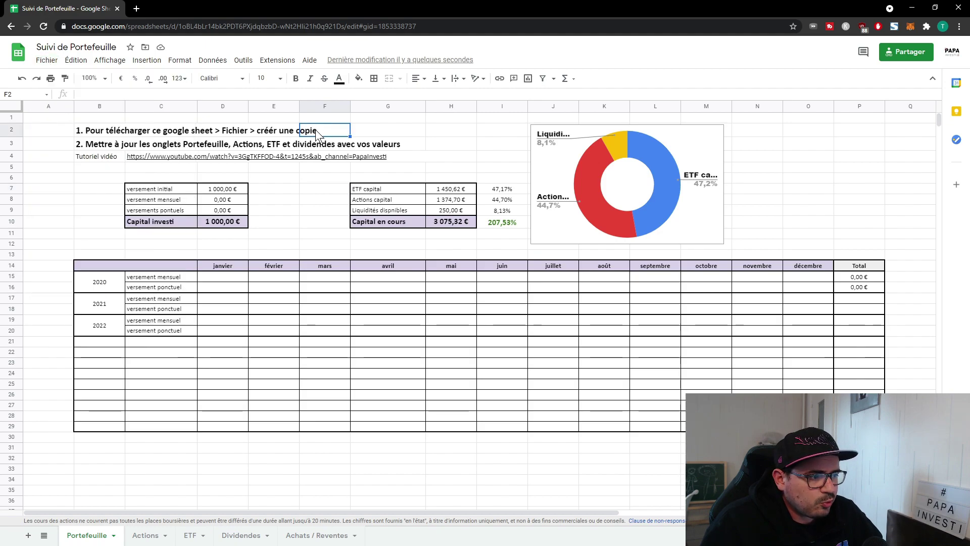
click(117, 134)
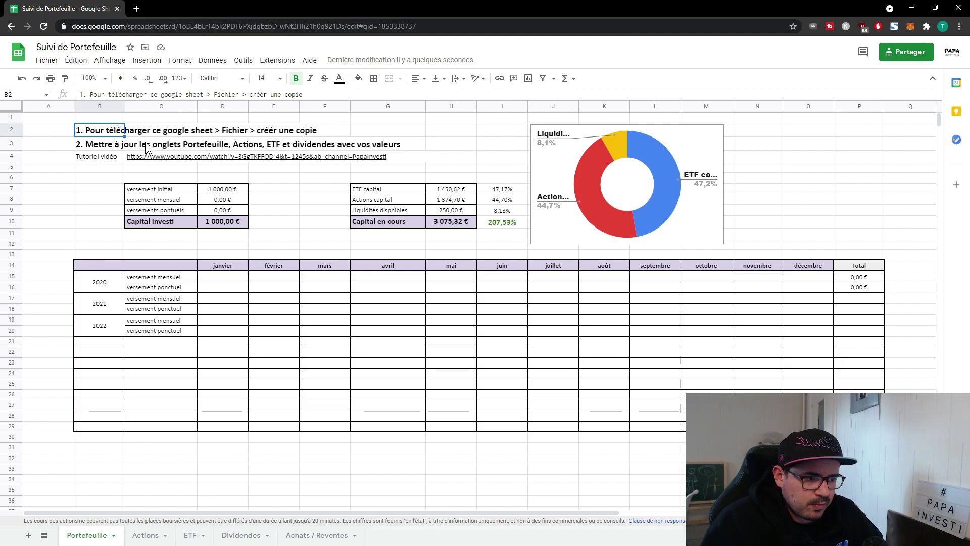
click(109, 143)
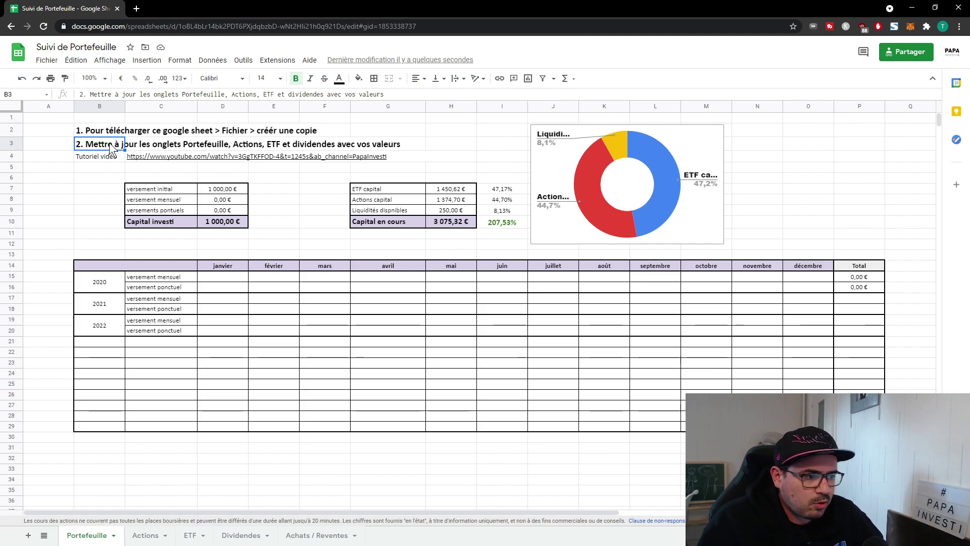
click(139, 535)
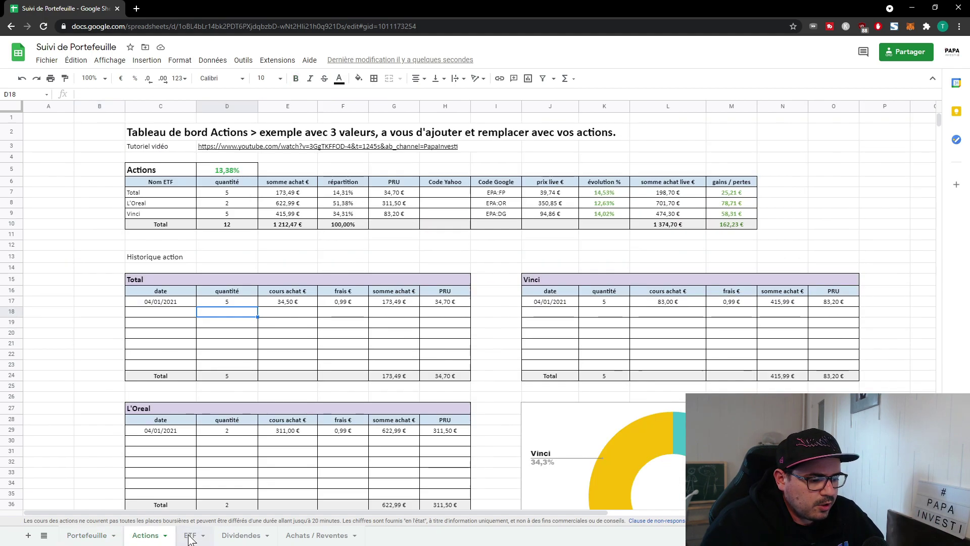
click(192, 535)
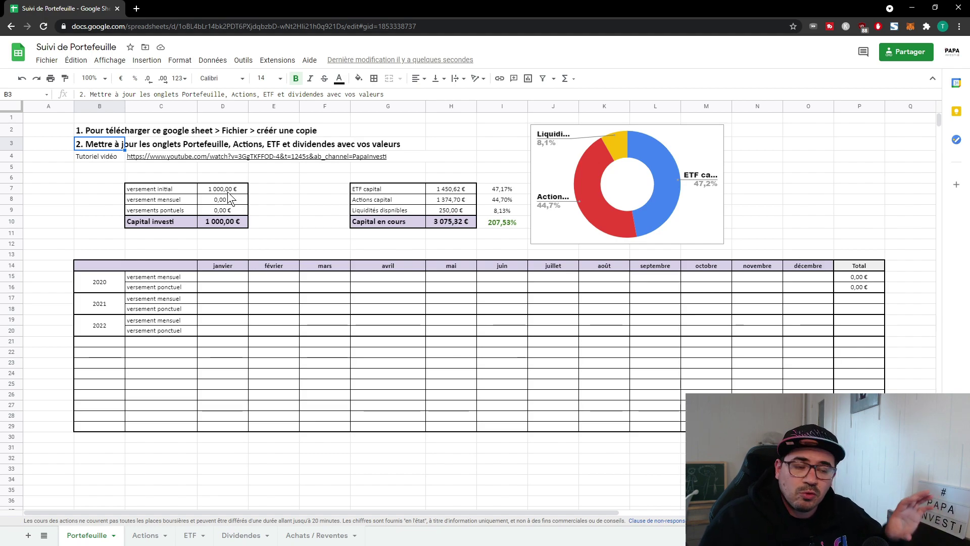
click(305, 225)
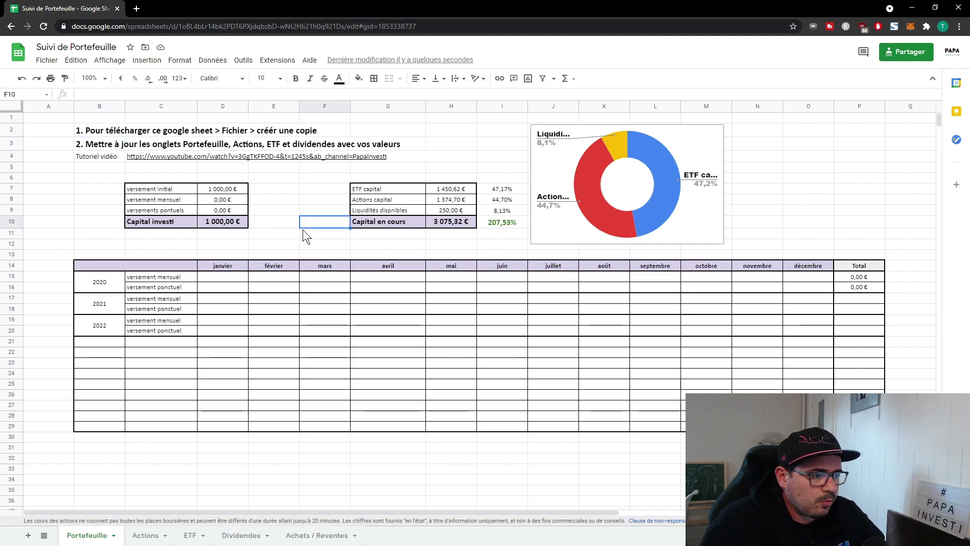
click(292, 236)
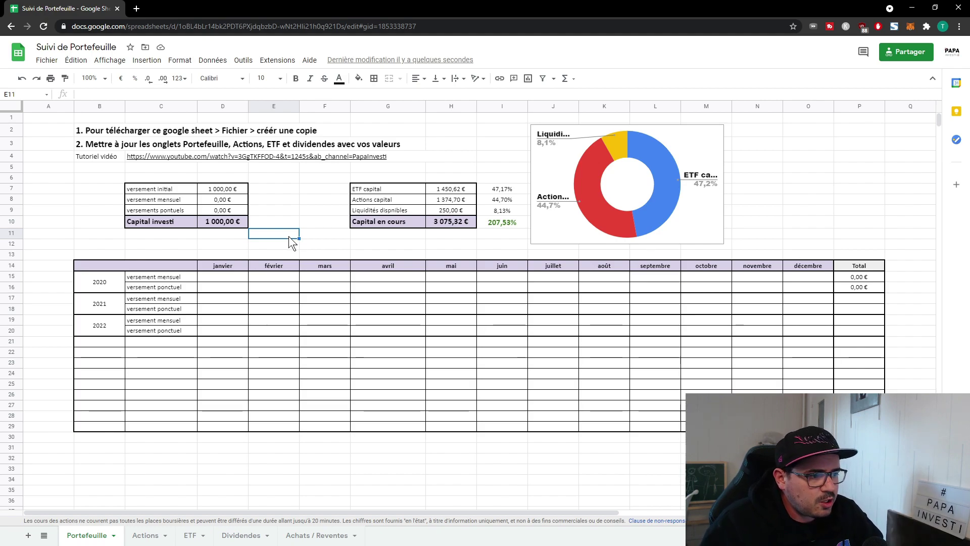
click(154, 157)
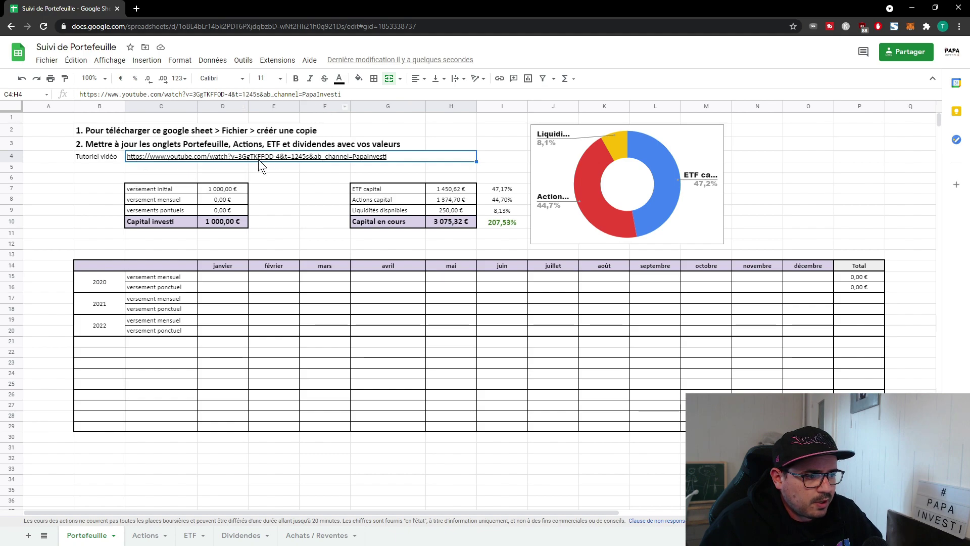
mouse_move(235, 156)
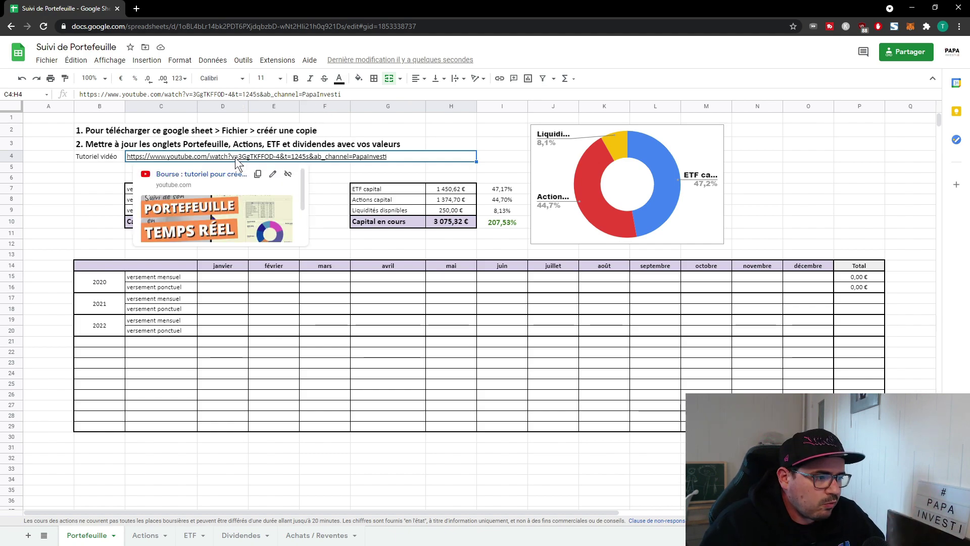
click(324, 214)
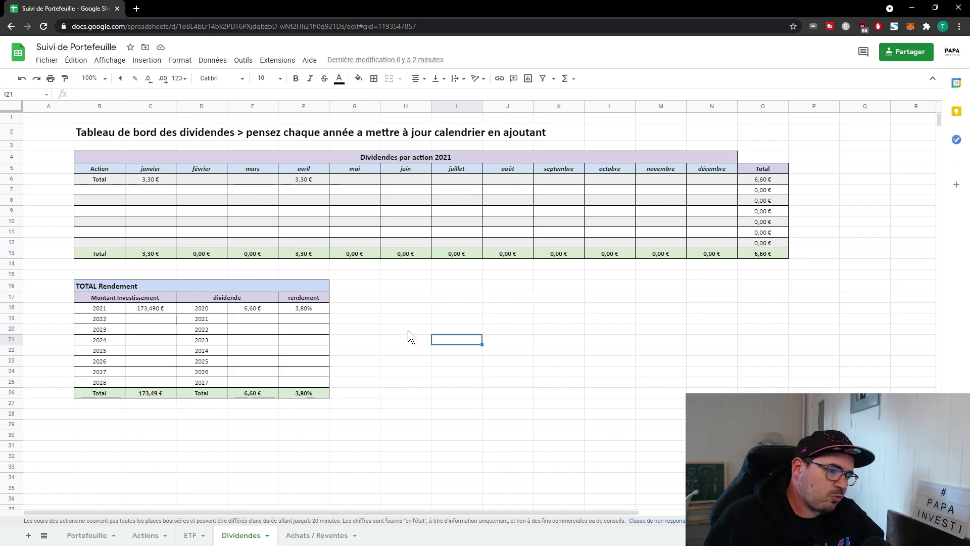
- Examine the TOTAL Rendement and Dividendes par action 2021 tables on the Dividendes sheet, including the Action column and month headers
drag(88, 286, 287, 397)
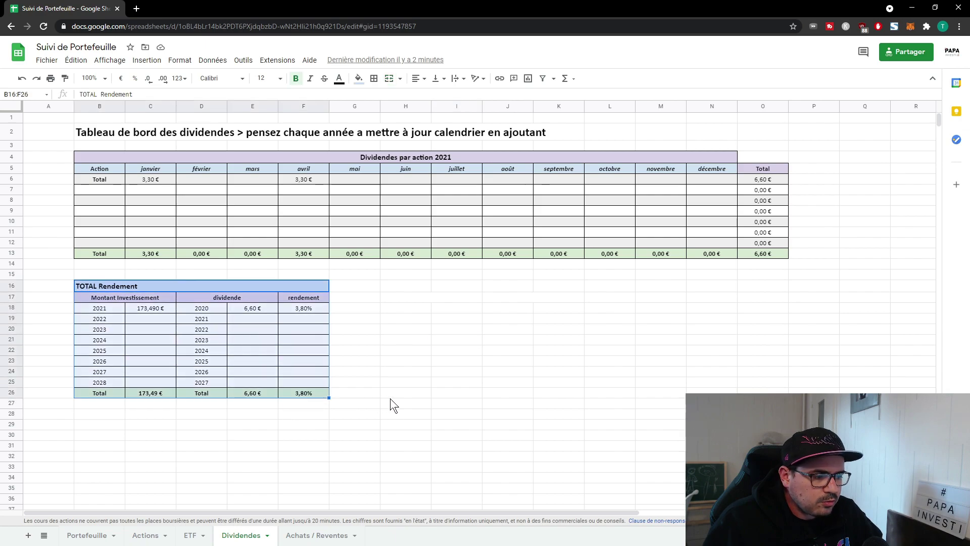
double_click(390, 397)
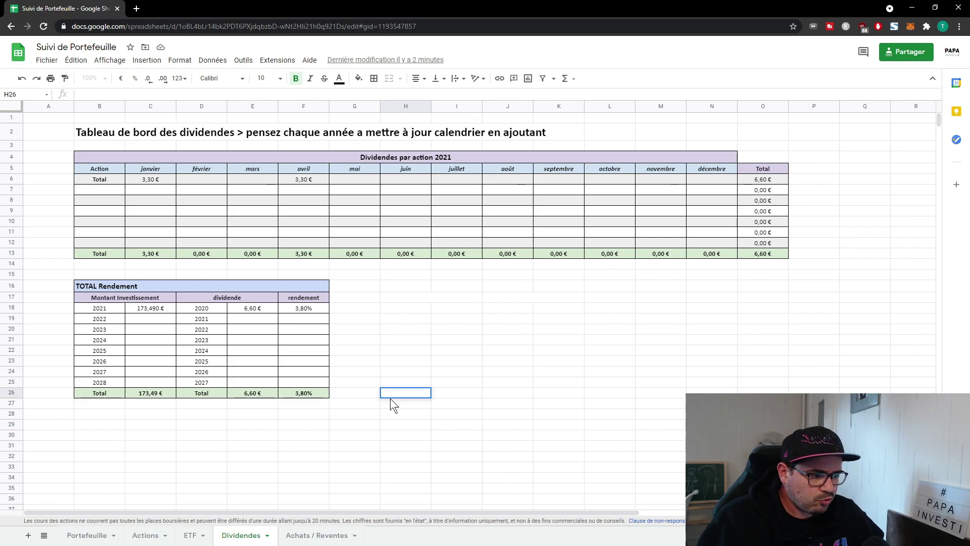
drag(112, 155, 761, 250)
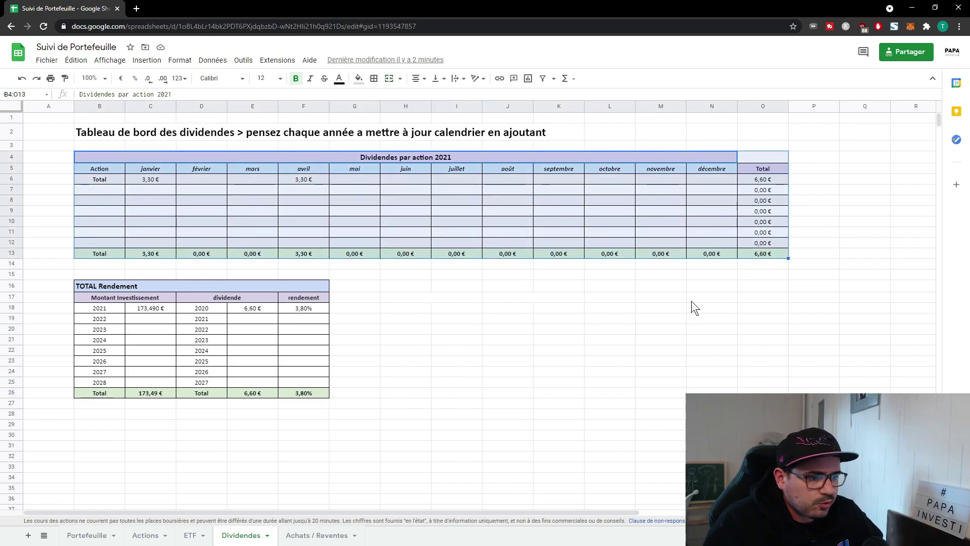
click(657, 297)
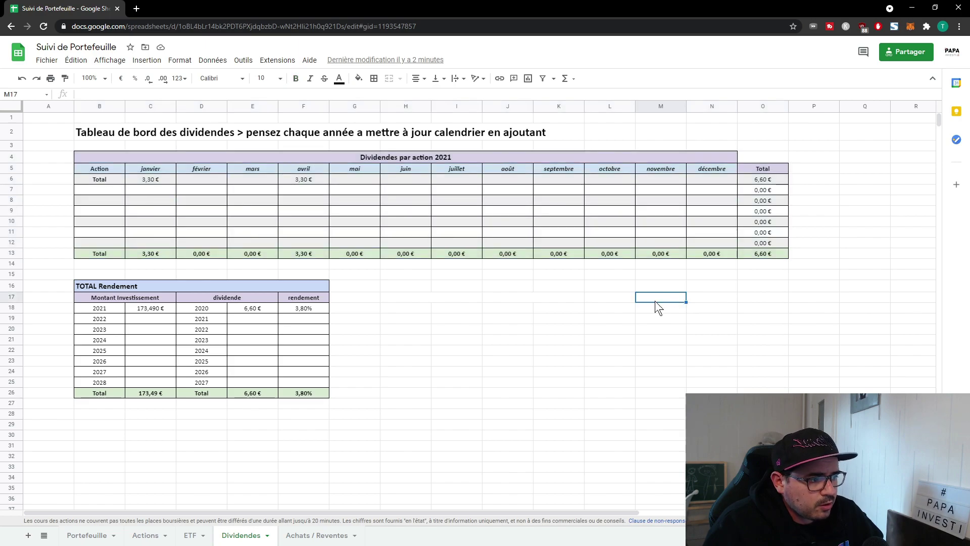
click(415, 159)
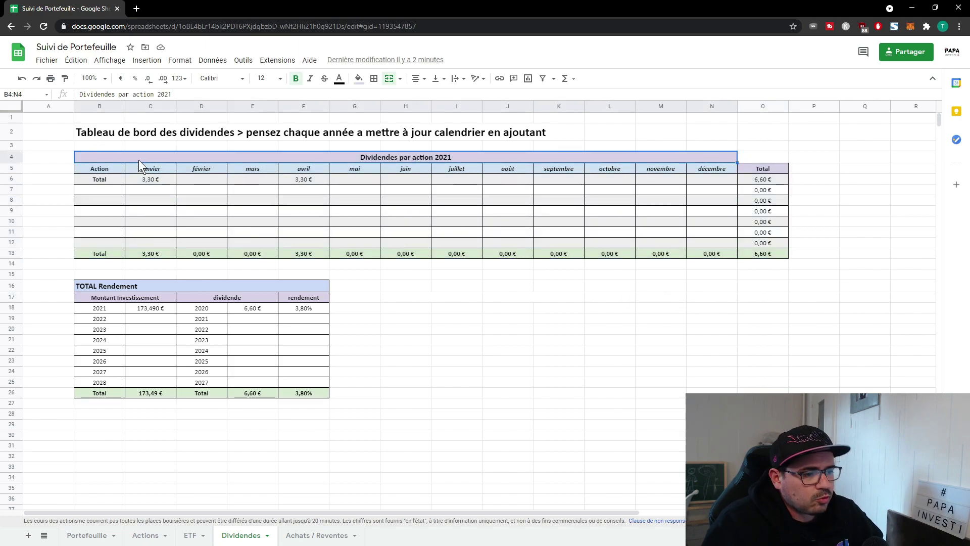
drag(138, 178, 139, 250)
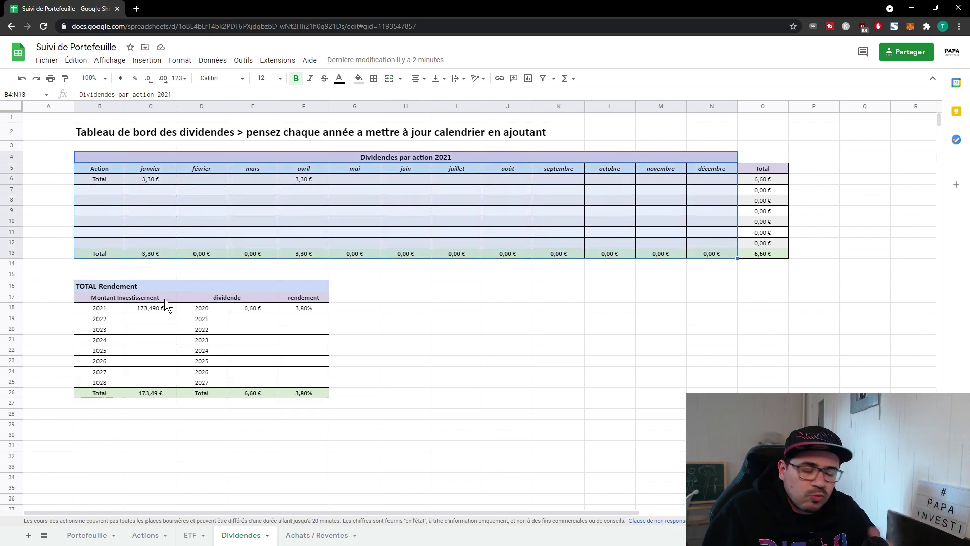
click(438, 306)
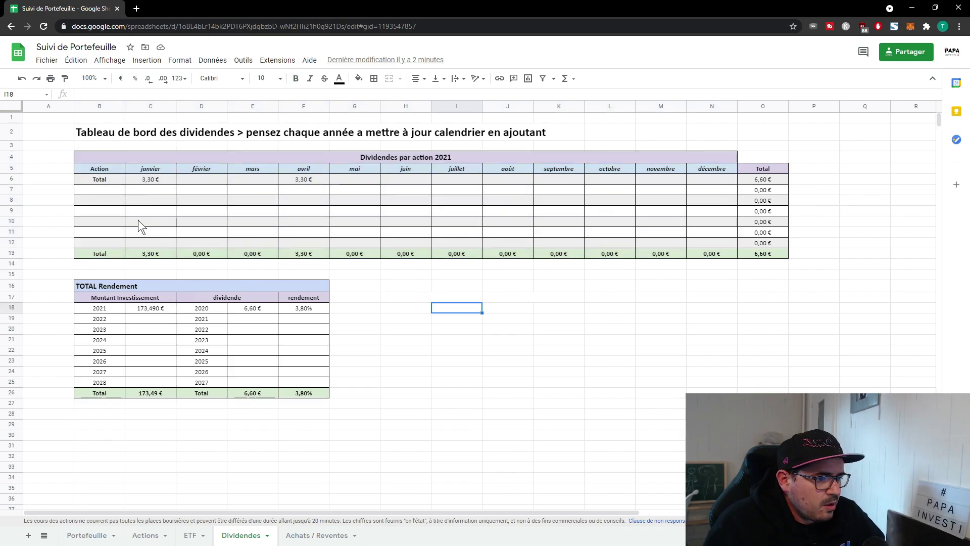
drag(100, 169, 103, 244)
click(108, 170)
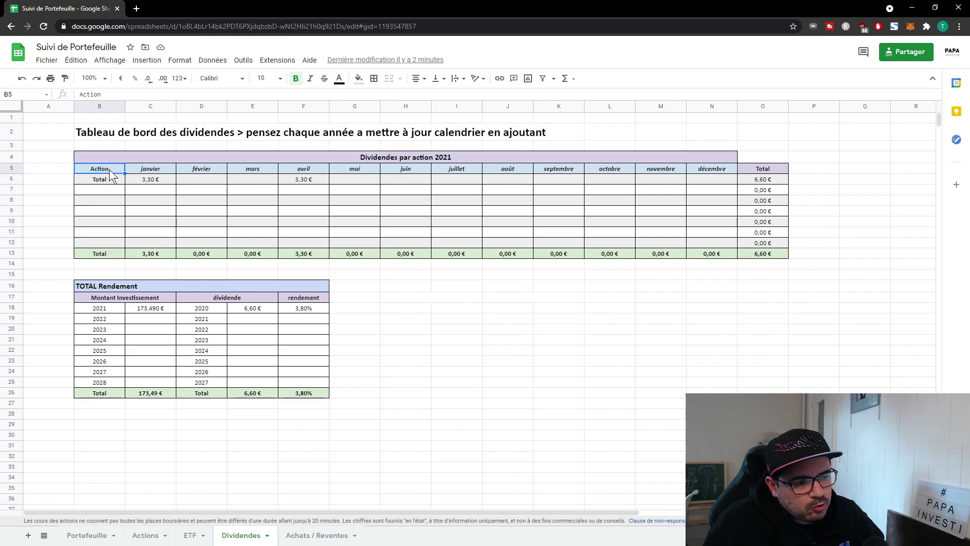
click(106, 181)
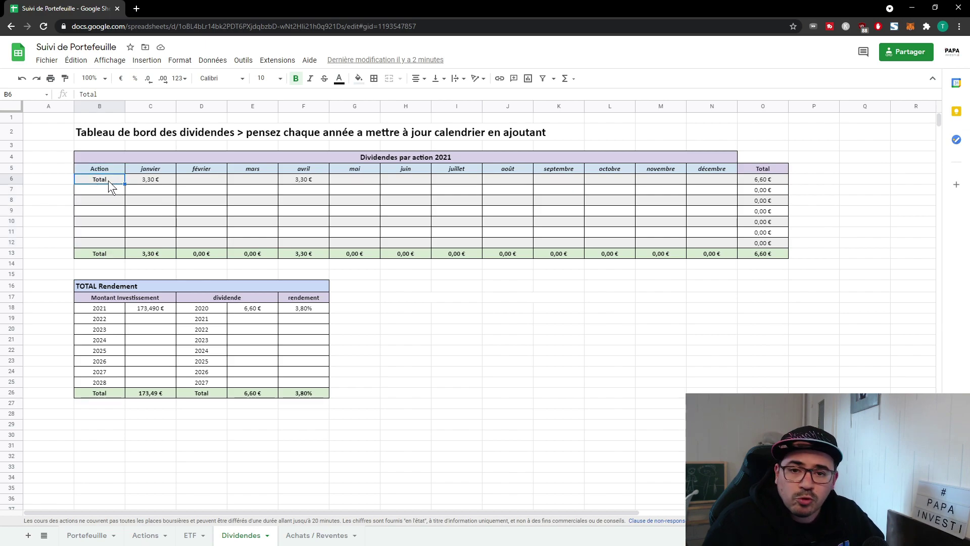
drag(153, 169, 693, 168)
click(160, 198)
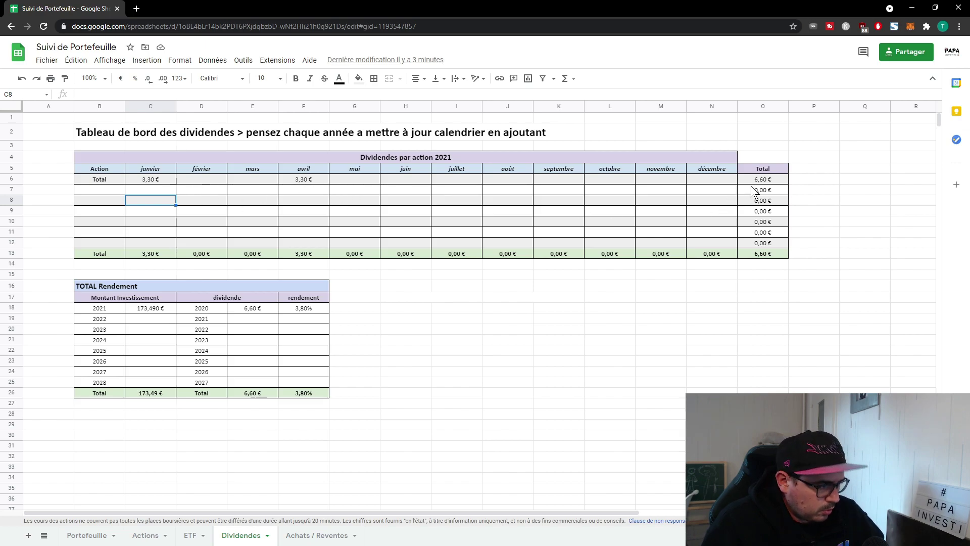
- Inspect the sum formulas in the dividend table's Total column and in its monthly total row
click(764, 182)
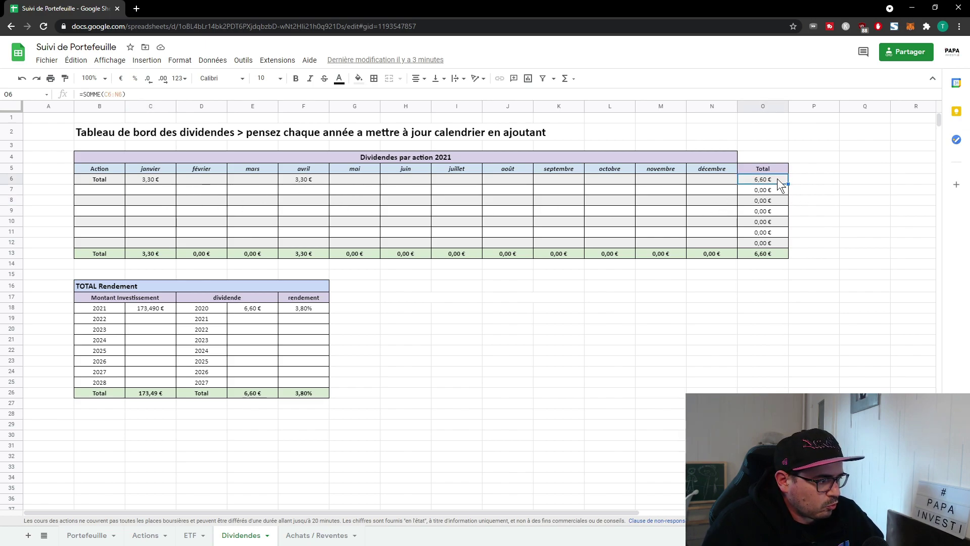
double_click(776, 178)
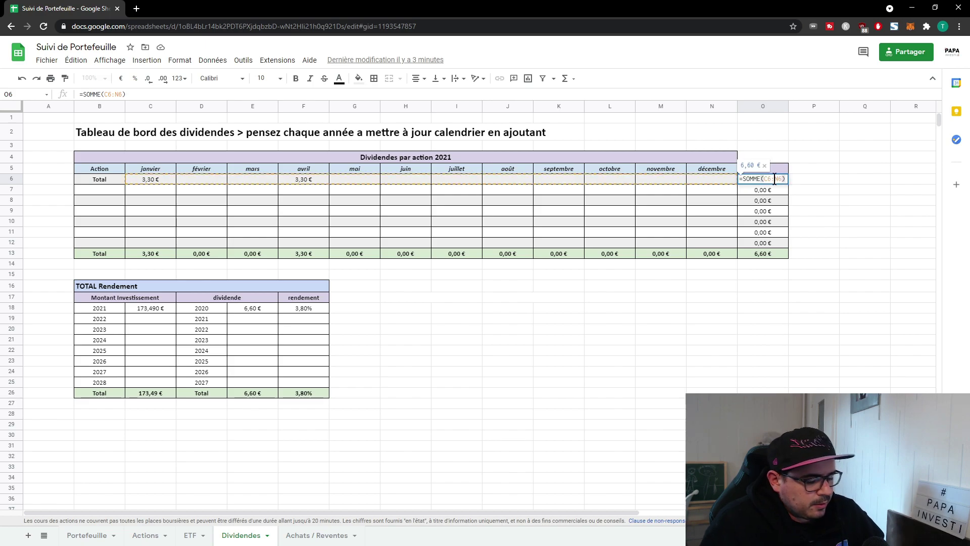
key(Return)
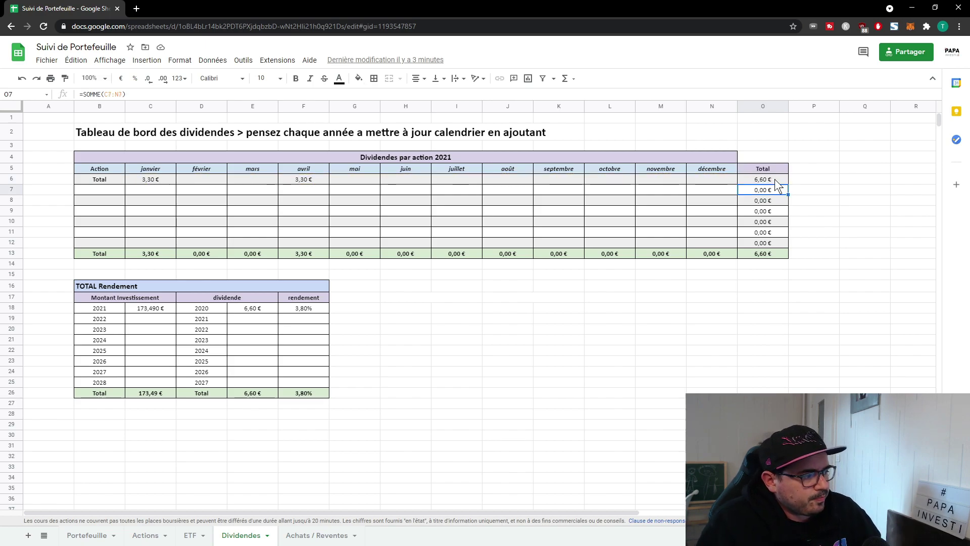
double_click(147, 254)
key(Escape)
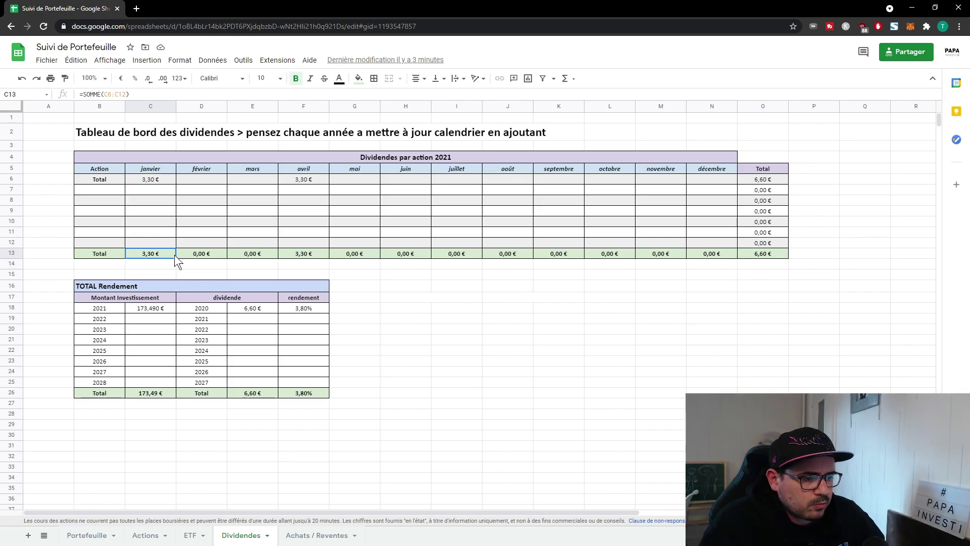
click(194, 254)
drag(155, 253, 698, 253)
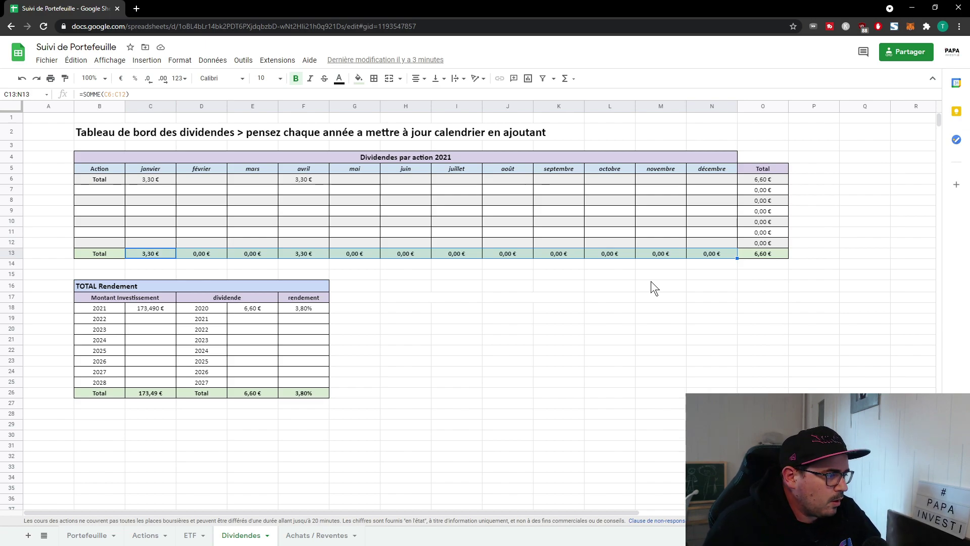
click(561, 288)
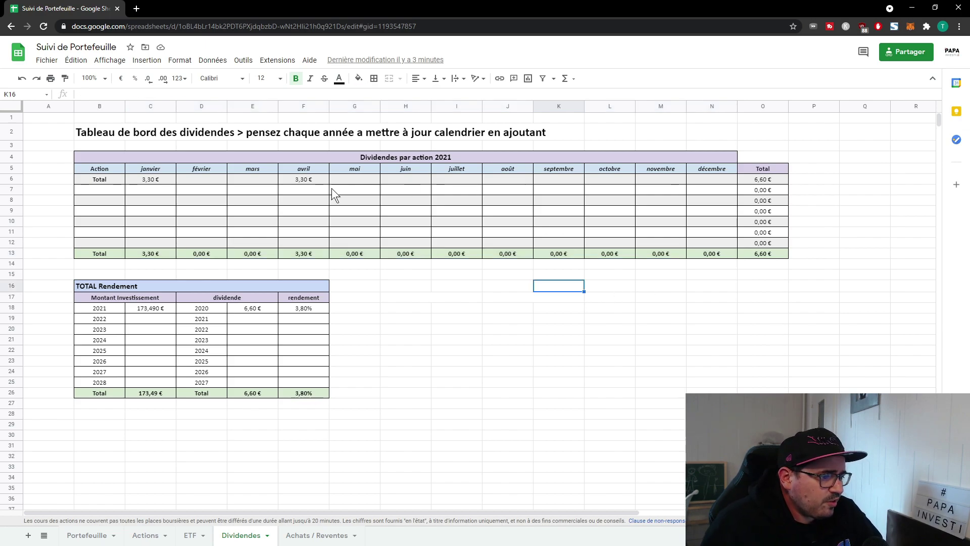
click(152, 191)
click(104, 189)
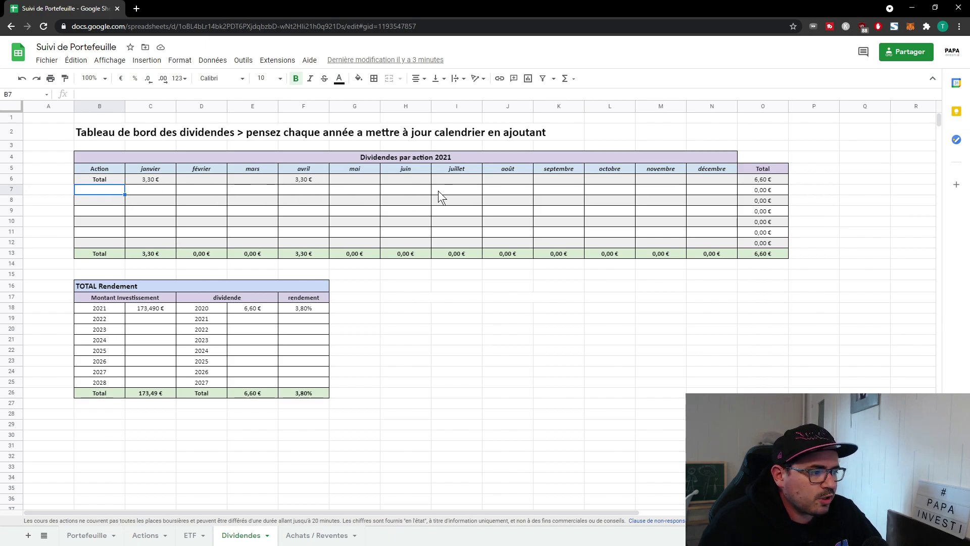
click(509, 329)
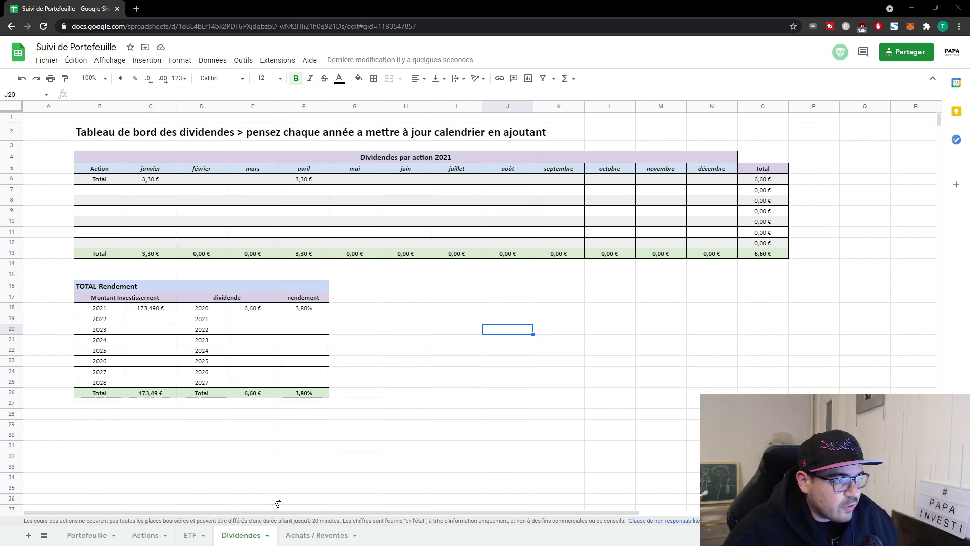
- Check the Vinci purchase table on the Actions sheet and add Vinci below Total in the Dividendes sheet's Action column
click(143, 535)
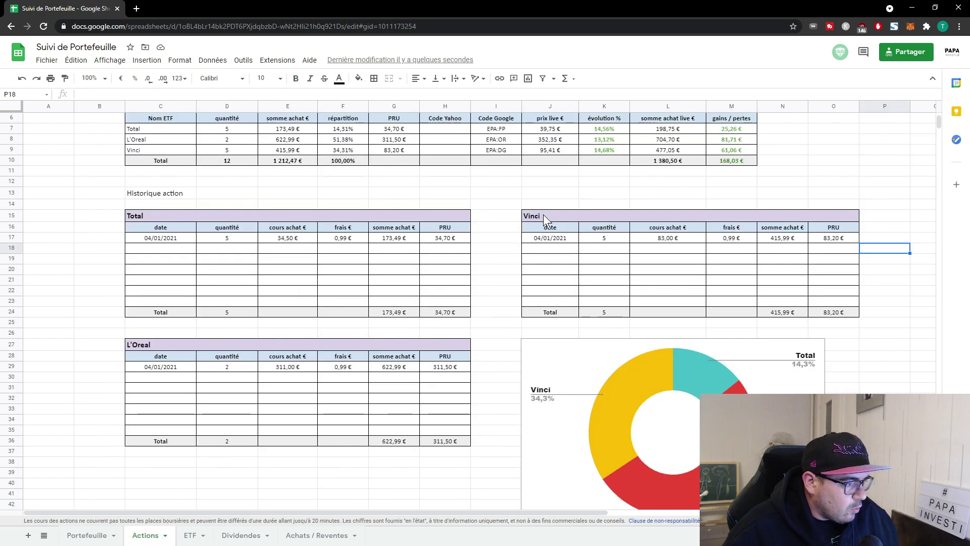
click(543, 214)
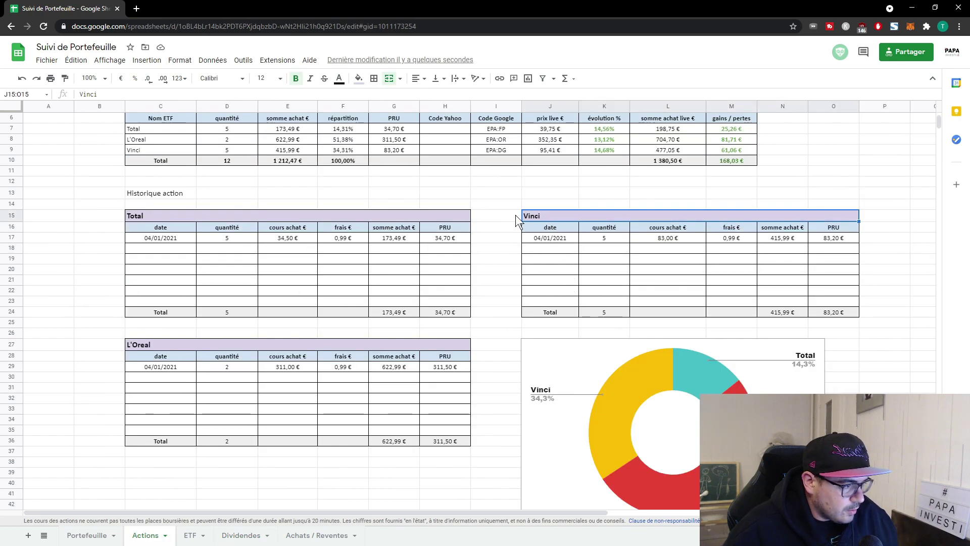
click(241, 535)
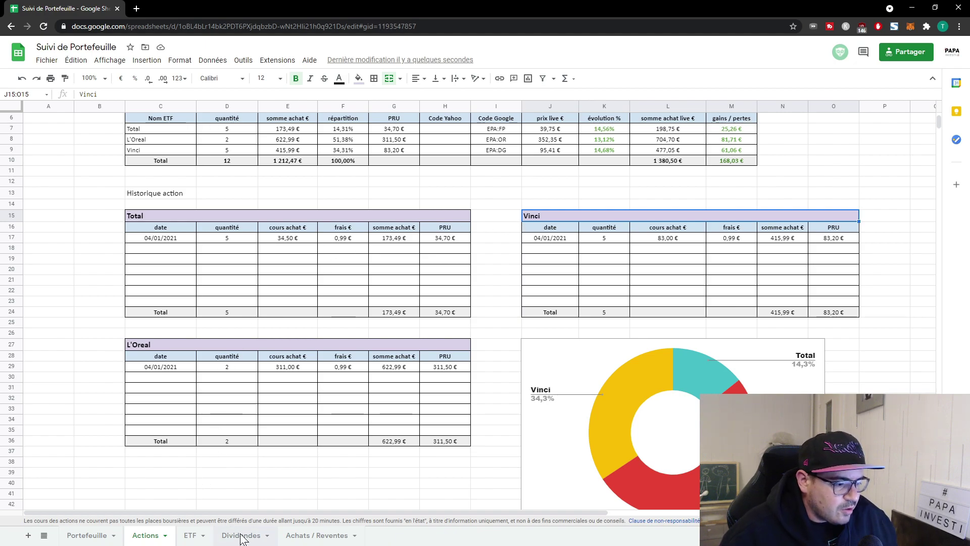
click(105, 188)
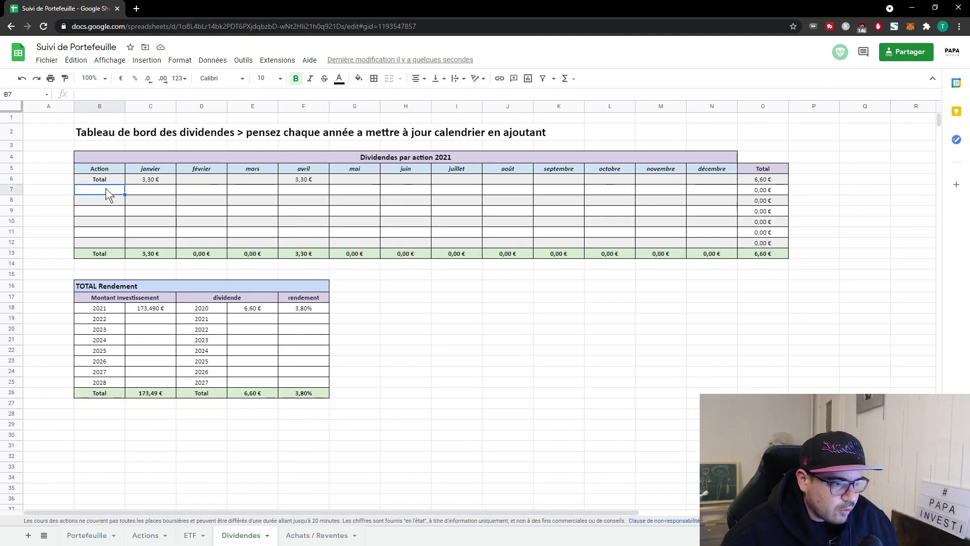
text(Vinci)
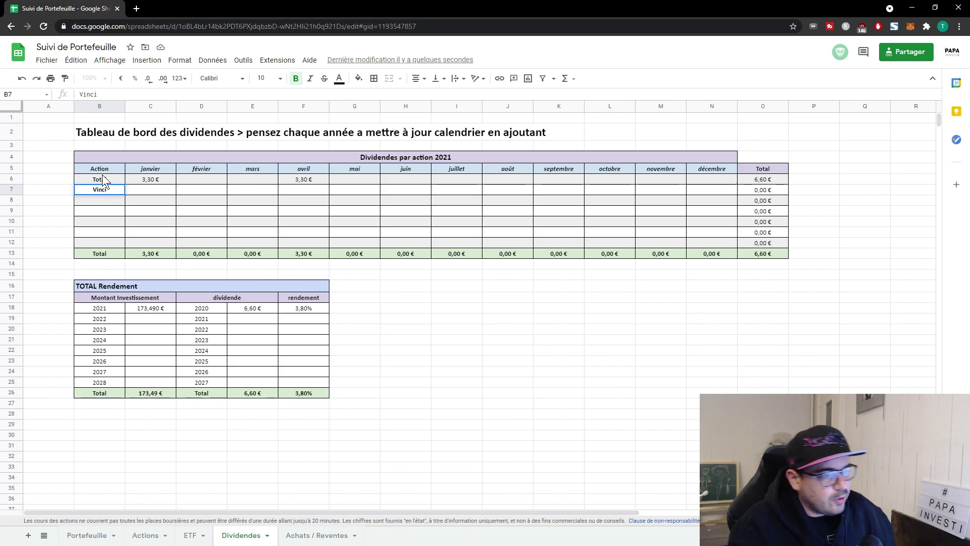
- Enter a May (mai) dividend of 15 € for Vinci and check the May total and Vinci total formulas
click(344, 190)
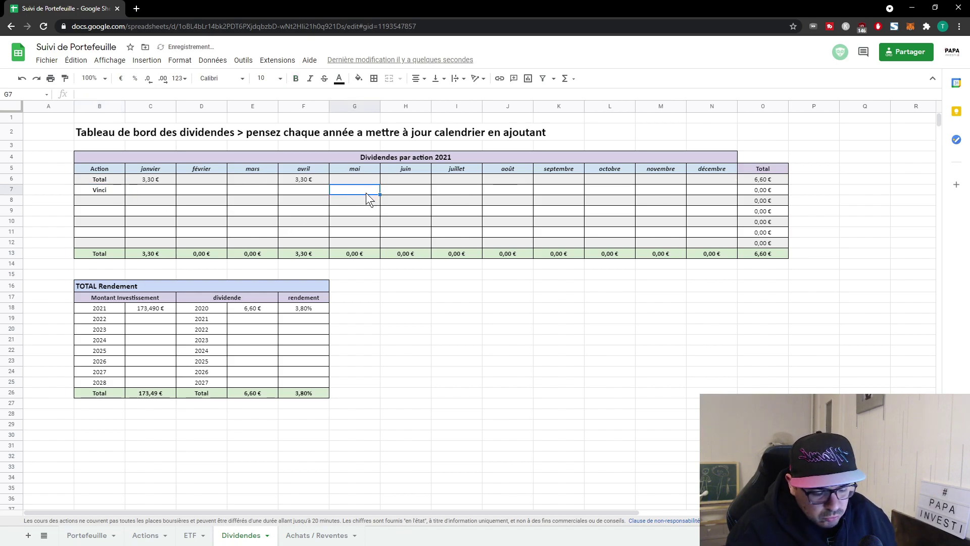
text(15)
key(Return)
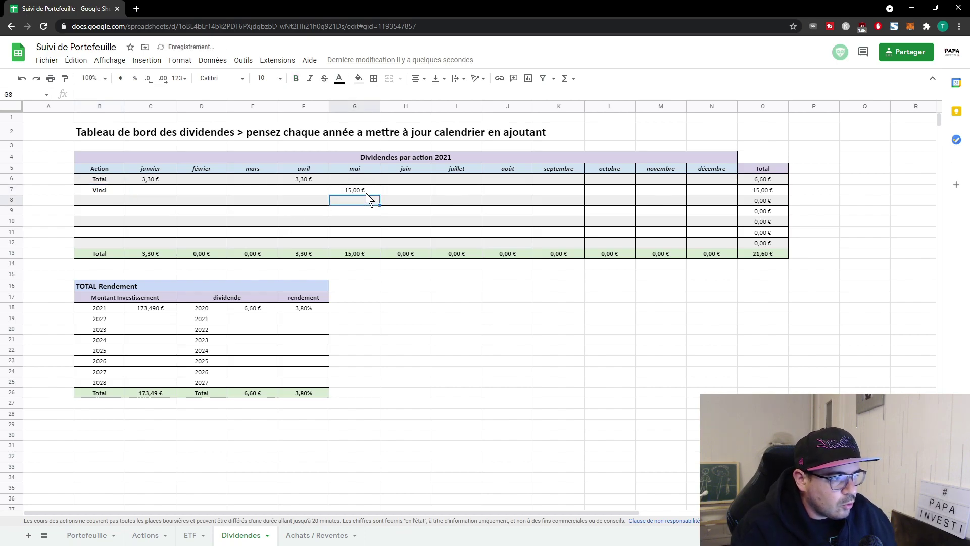
click(352, 254)
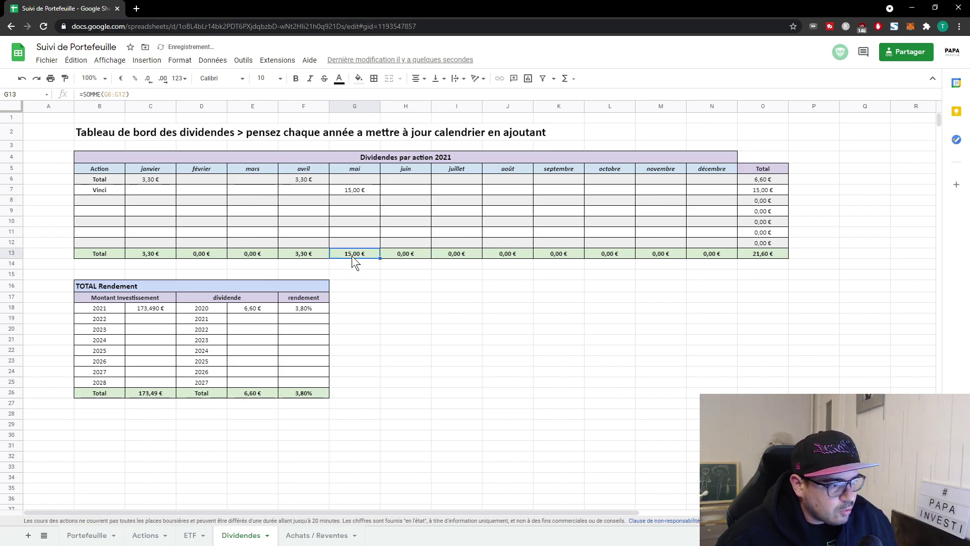
click(763, 191)
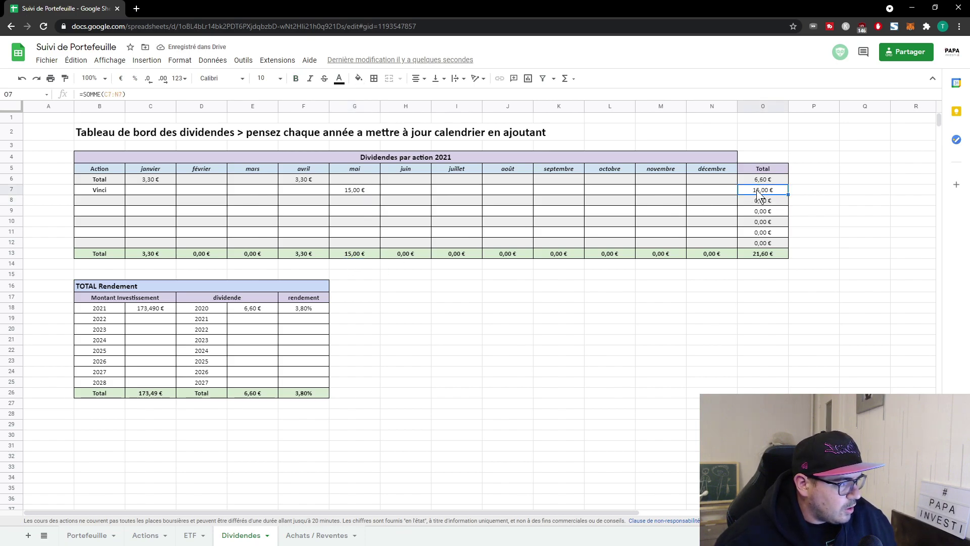
click(404, 307)
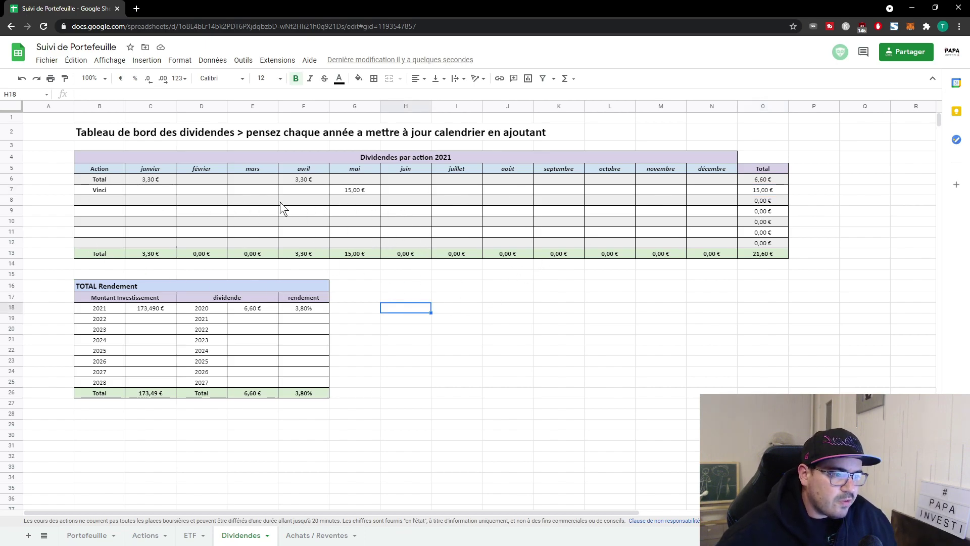
- Copy the TOTAL Rendement table (B16:F26) to H16 and retitle the copy Vinci Rendement
drag(89, 283, 298, 400)
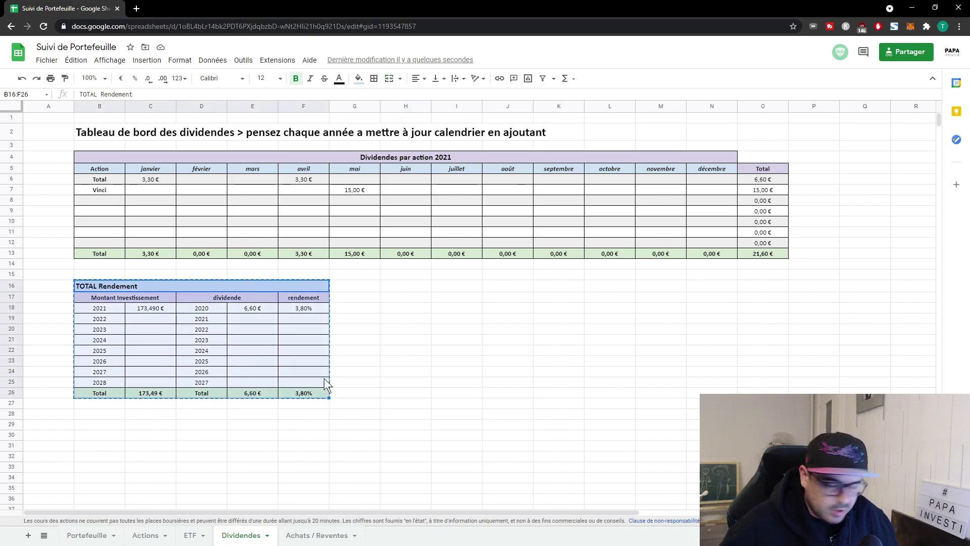
click(408, 287)
key(ctrl+v)
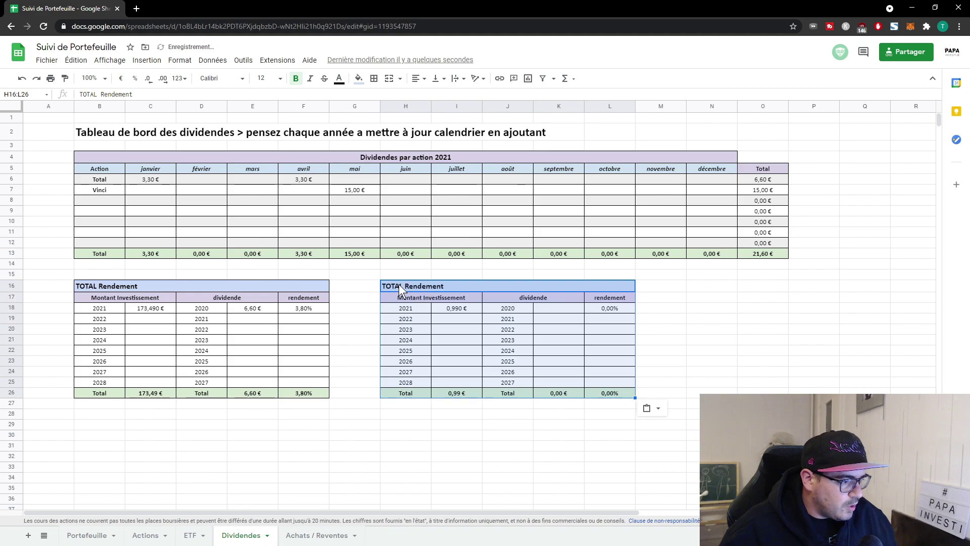
double_click(398, 284)
drag(402, 284, 373, 284)
text(Vi)
text(nci)
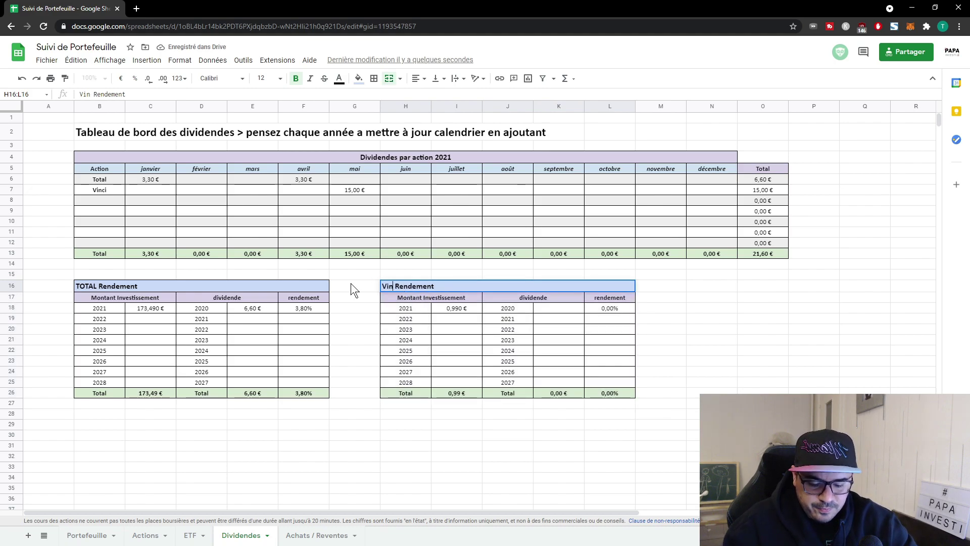
key(Return)
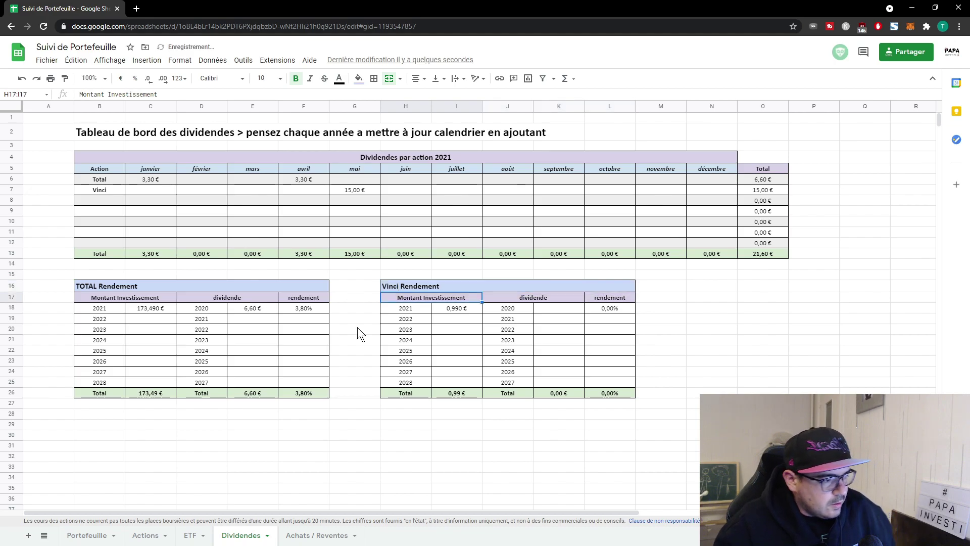
- Clear the 2021 investment amount in the Vinci Rendement table and copy its investment years 2021 to 2028 into the dividende year column
click(456, 306)
key(Delete)
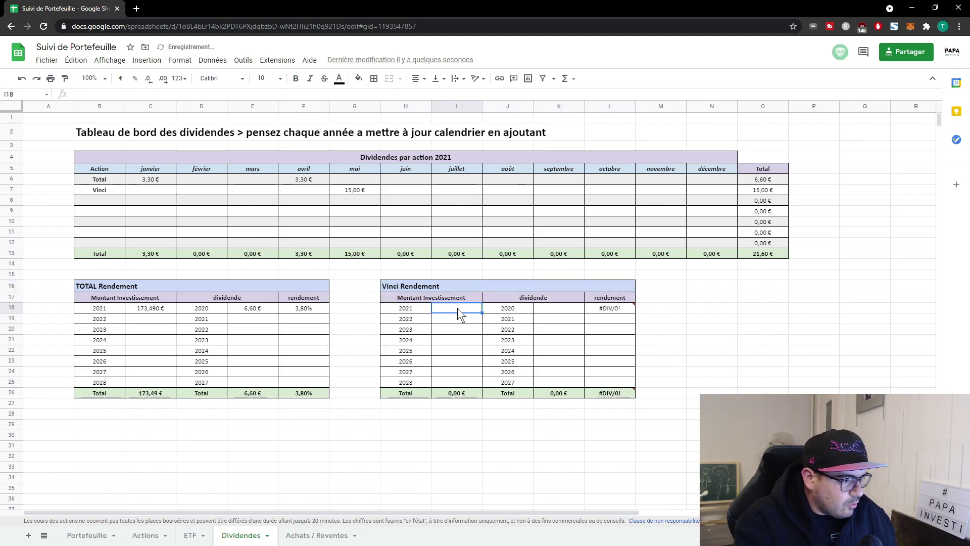
drag(416, 311, 409, 380)
key(ctrl+c)
drag(519, 311, 516, 380)
key(ctrl+v)
click(681, 356)
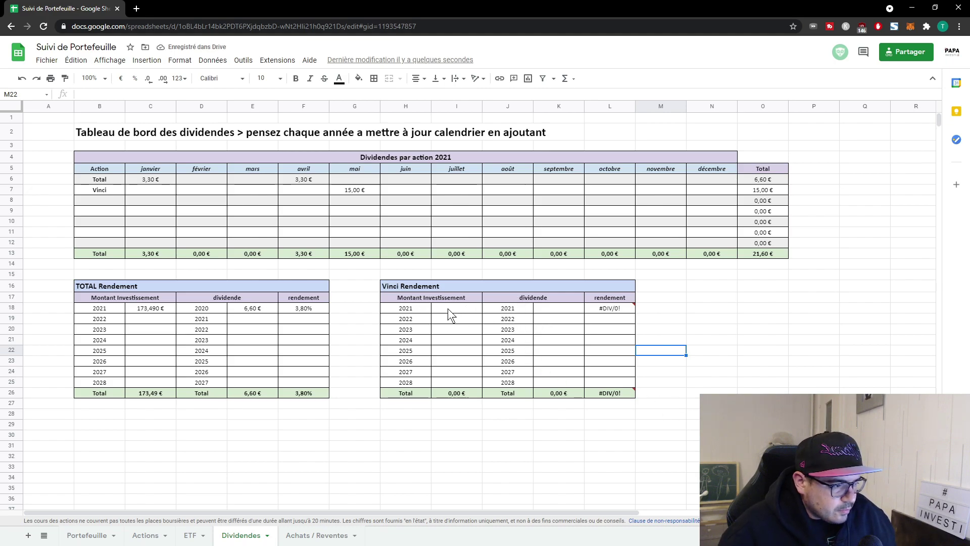
- Review the Montant Investissement, dividende and rendement columns of the Vinci Rendement table
drag(425, 299, 440, 381)
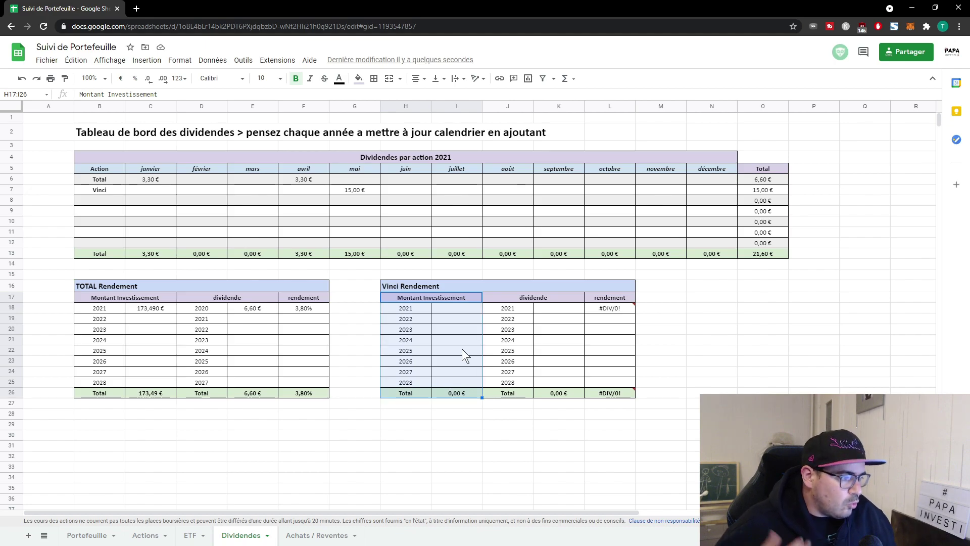
drag(504, 296, 561, 396)
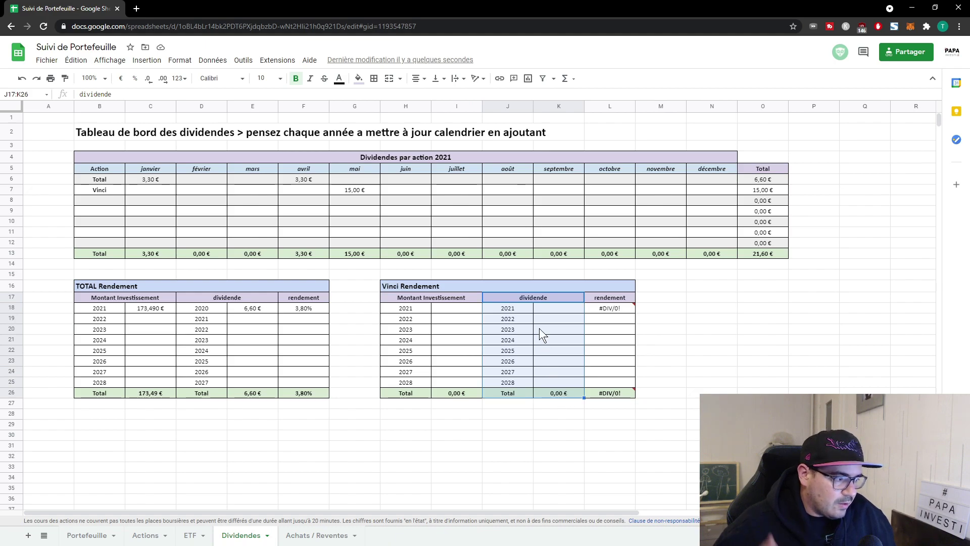
drag(606, 298, 610, 391)
click(689, 342)
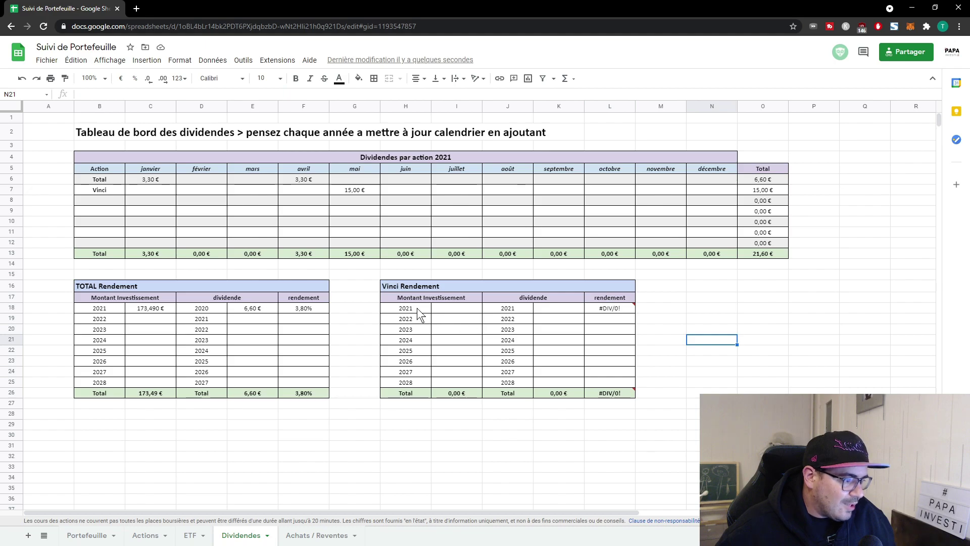
drag(410, 299, 452, 396)
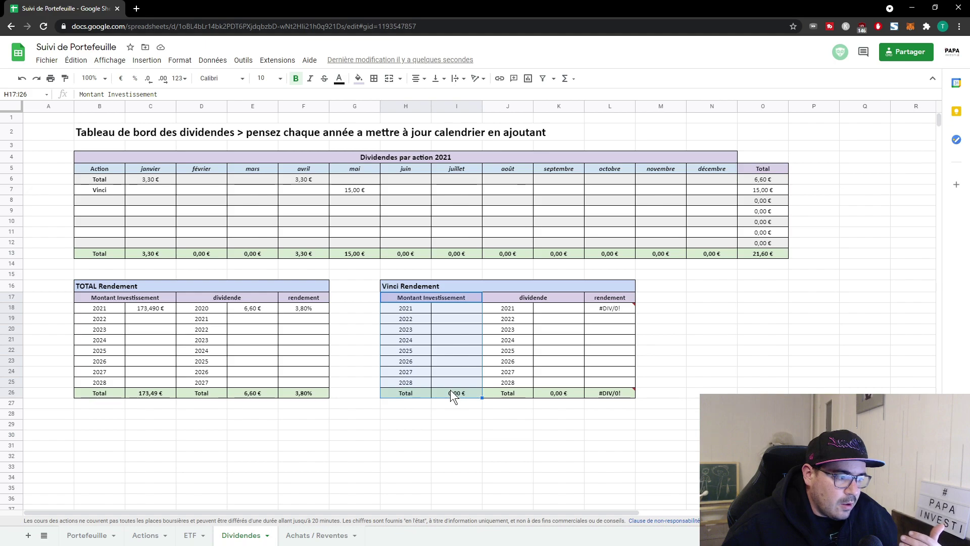
- Link Vinci's 2021 investment amount in I18 to its somme achat on the Actions sheet with =Actions!N17
click(457, 307)
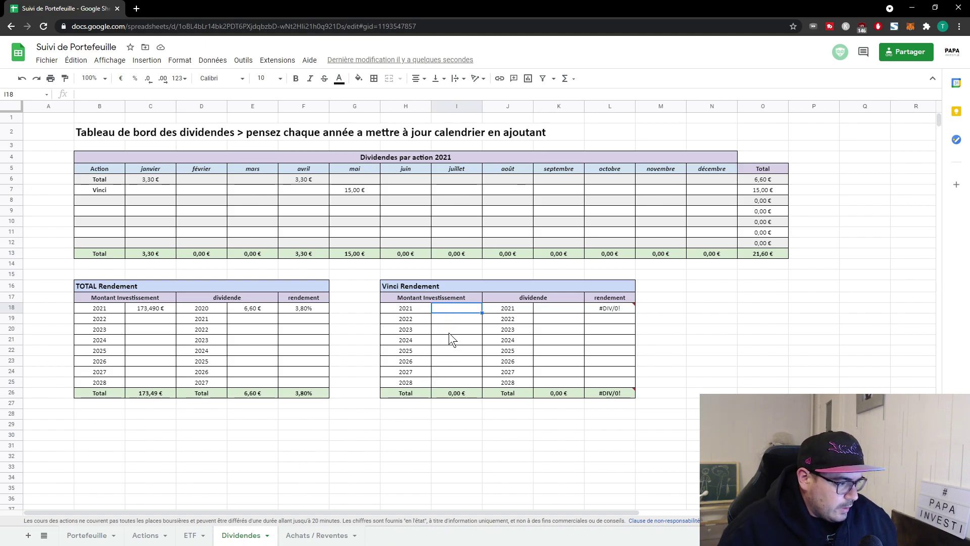
text(=)
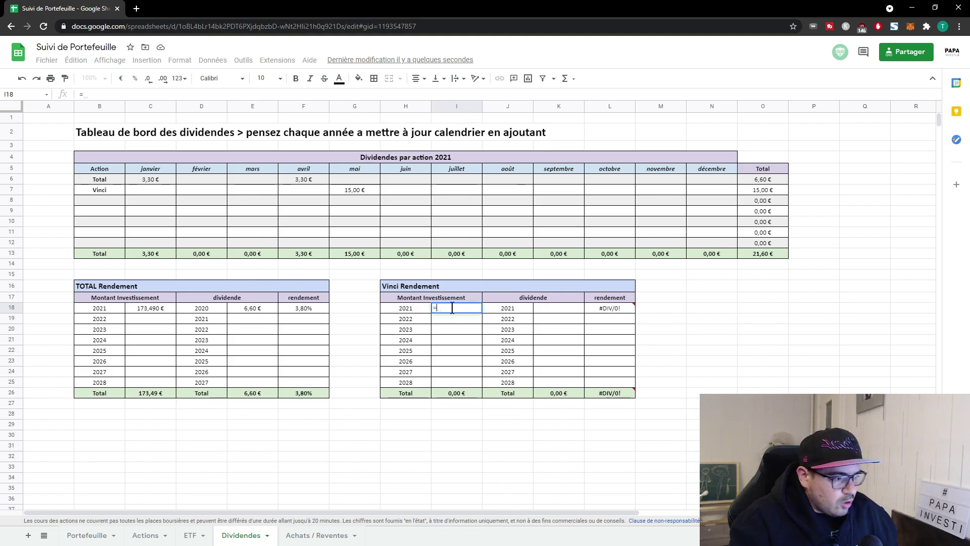
click(146, 535)
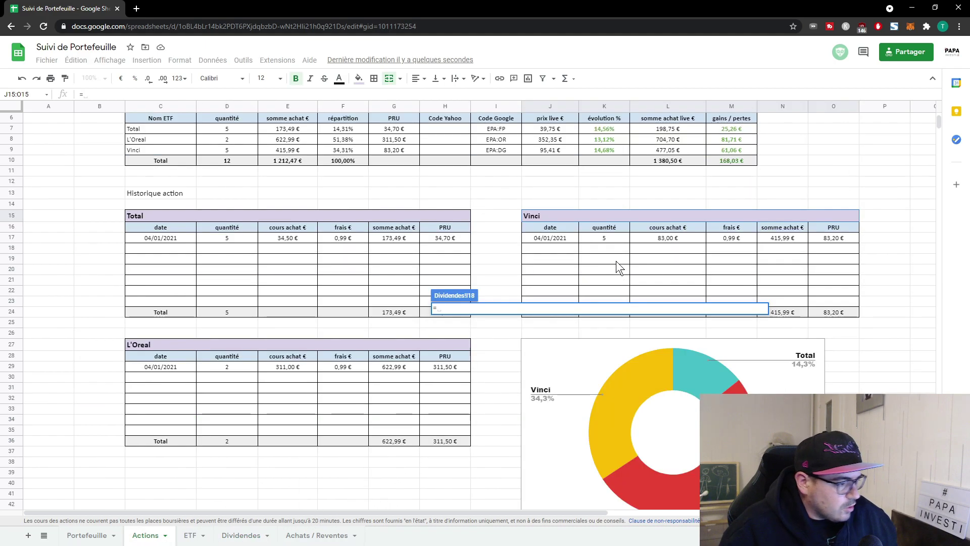
click(771, 238)
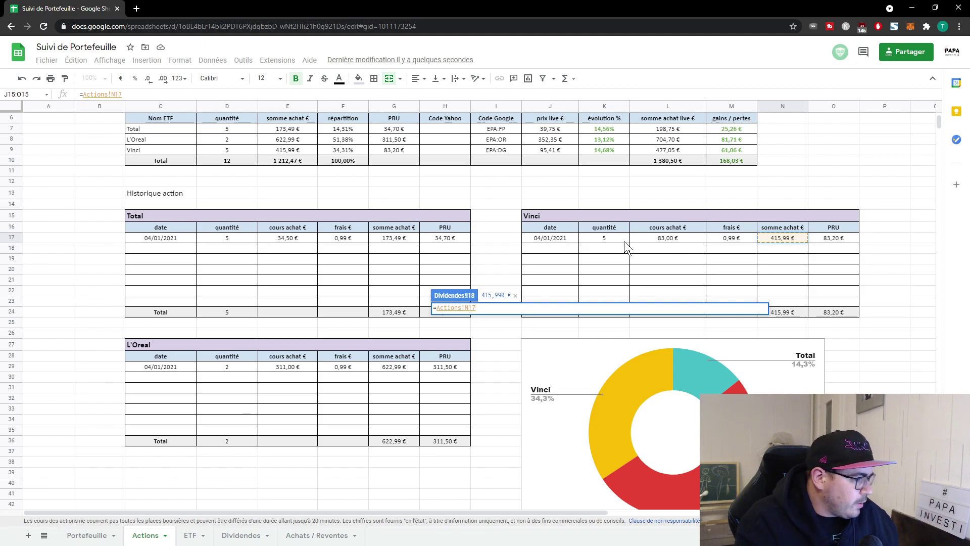
key(Return)
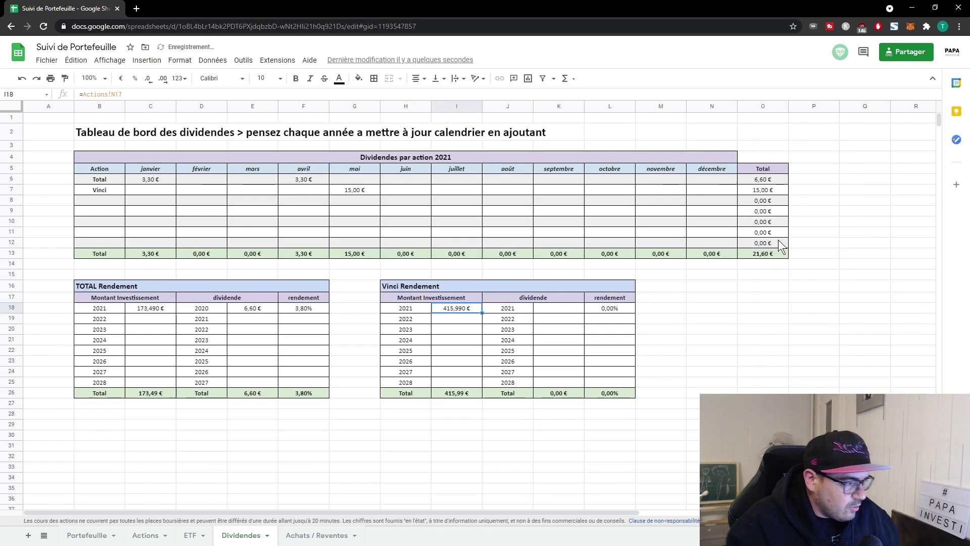
- Link Vinci's 2021 dividend in K18 to its yearly total in the dividend table with =O7
click(550, 309)
text(=)
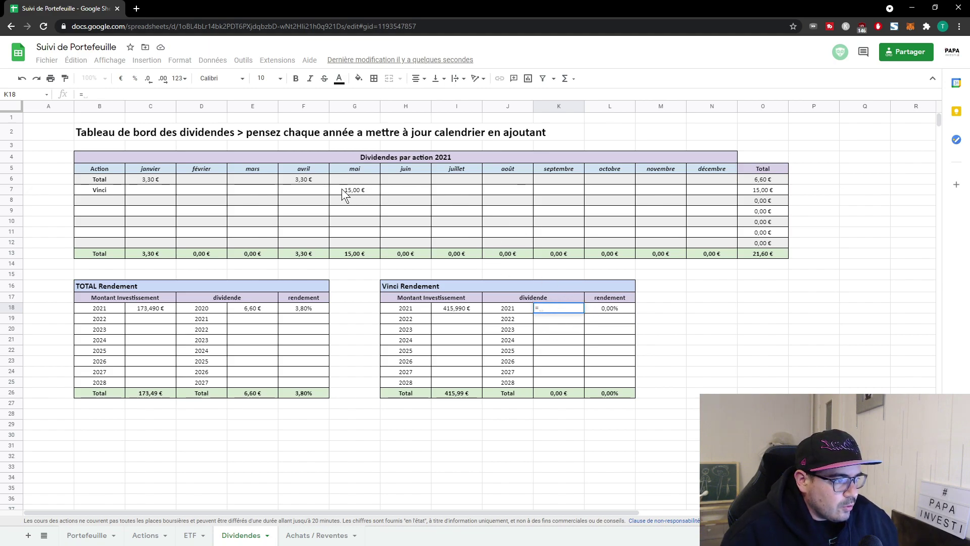
click(757, 188)
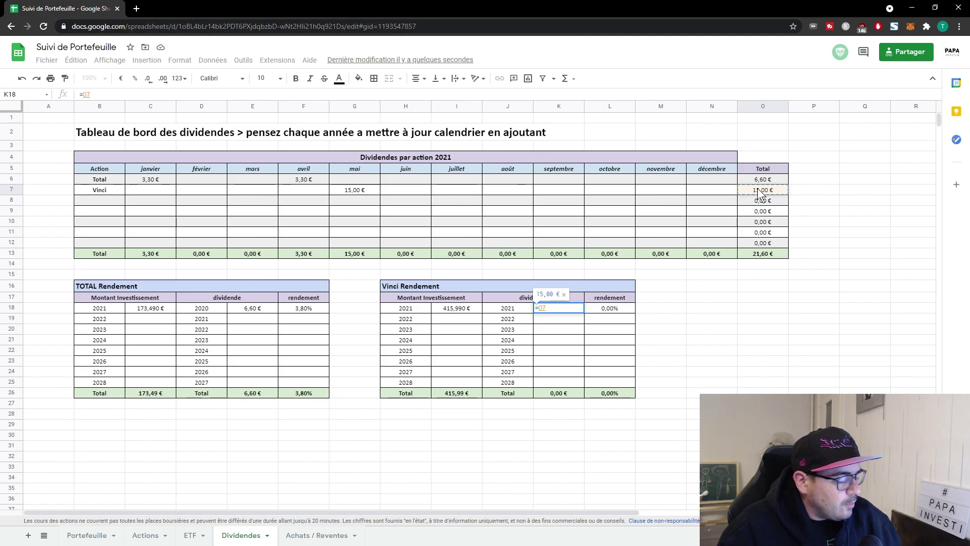
key(Return)
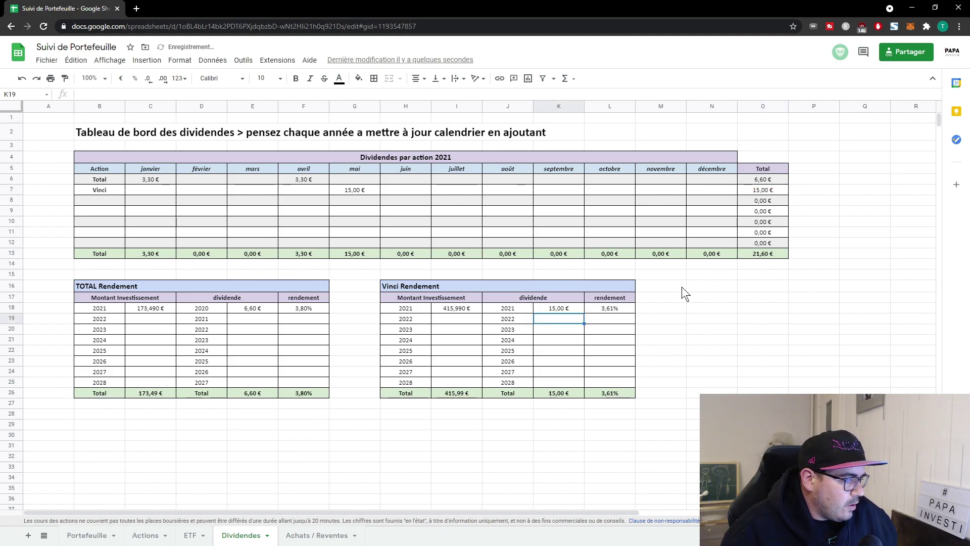
- Inspect the 2021 rendement formula in L18 and the dividend and investment cells it divides
click(612, 309)
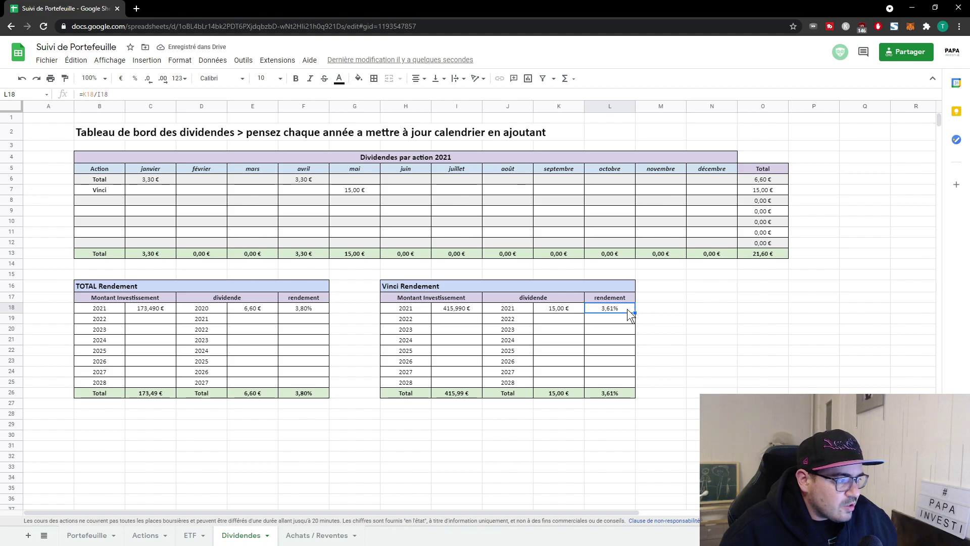
click(556, 308)
click(454, 309)
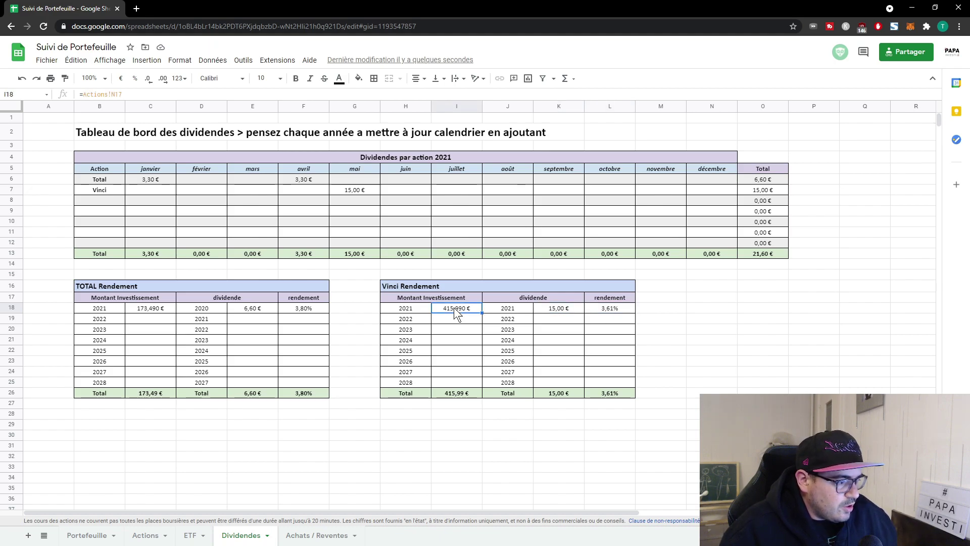
double_click(605, 309)
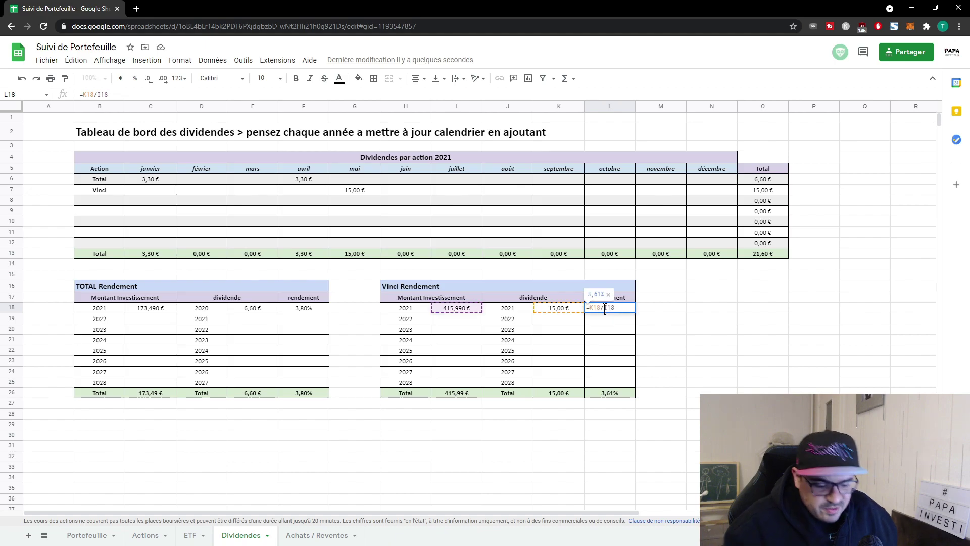
key(Return)
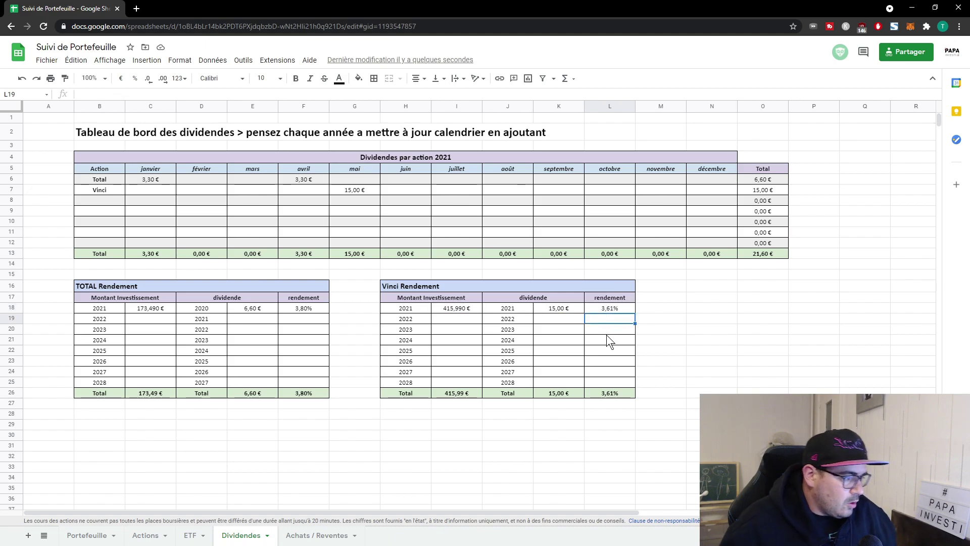
- Examine the 2022 investment and dividend cells and the Montant Investissement column of the Vinci Rendement table
click(456, 317)
click(550, 320)
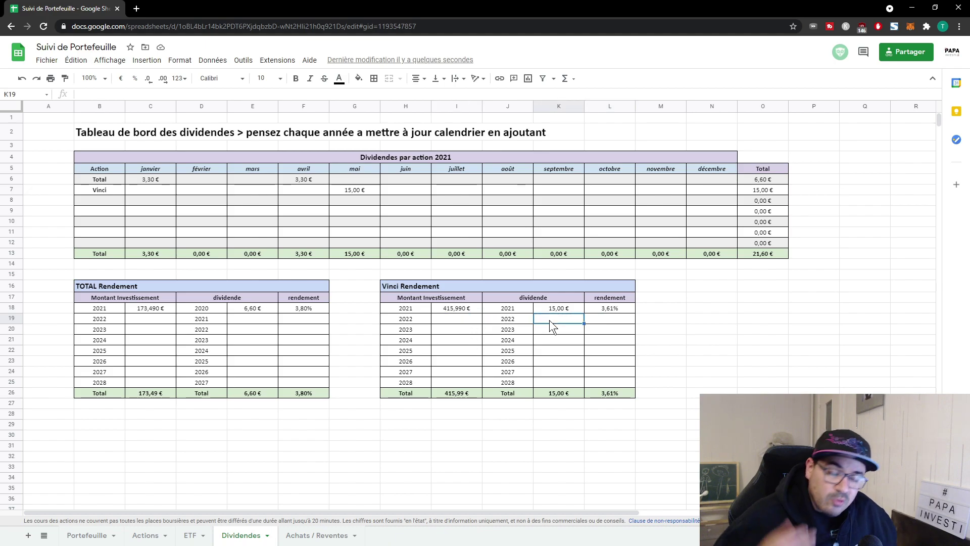
drag(411, 299, 436, 382)
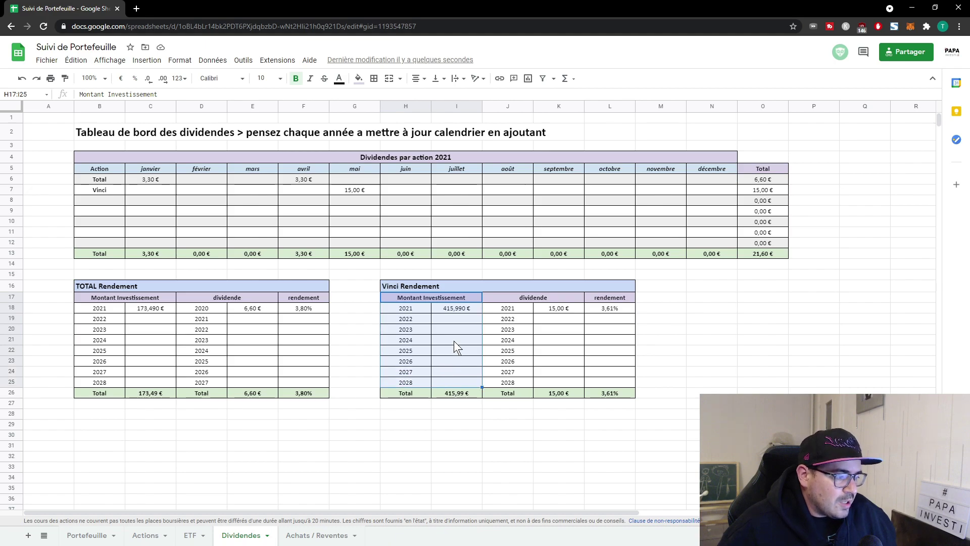
click(458, 318)
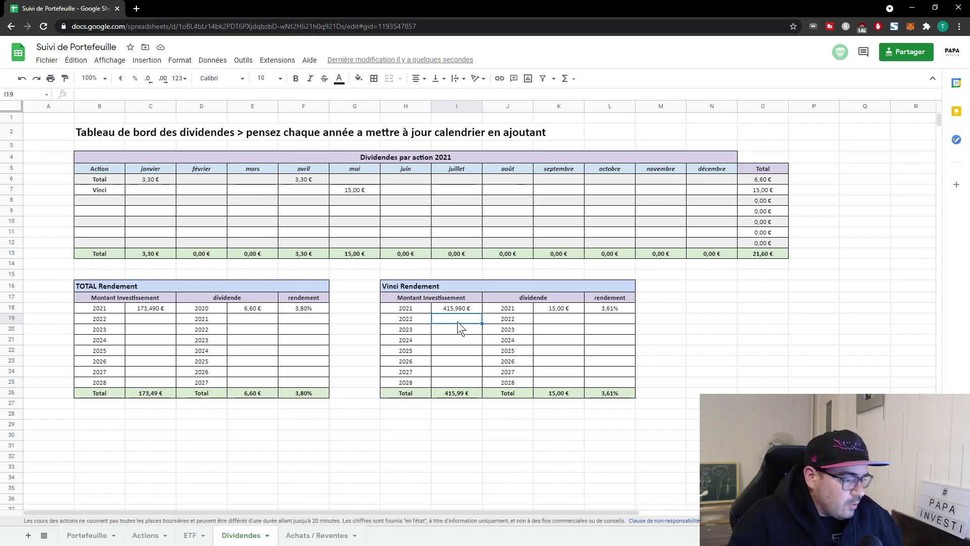
- Inspect the Total row of the Vinci Rendement table, including its investment, dividend and rendement formulas
click(411, 401)
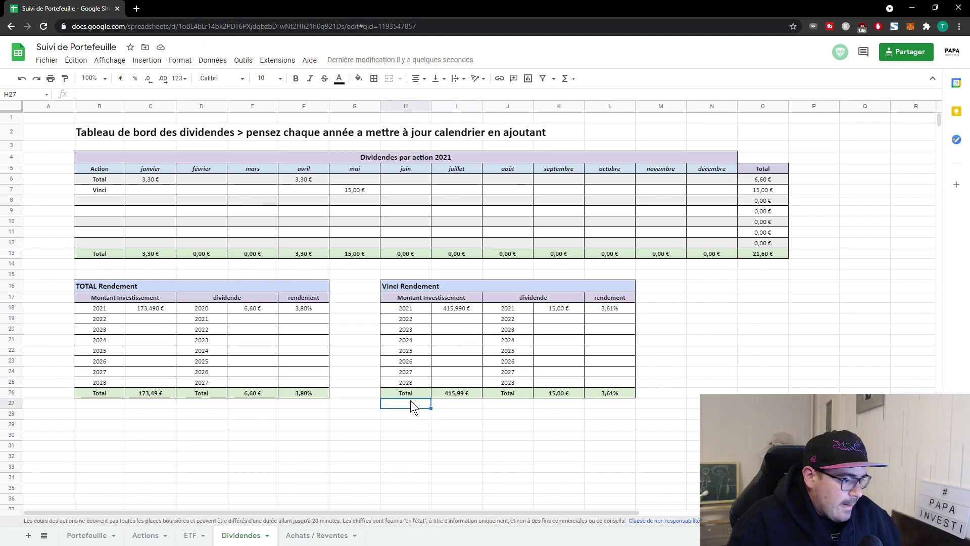
drag(405, 395, 604, 389)
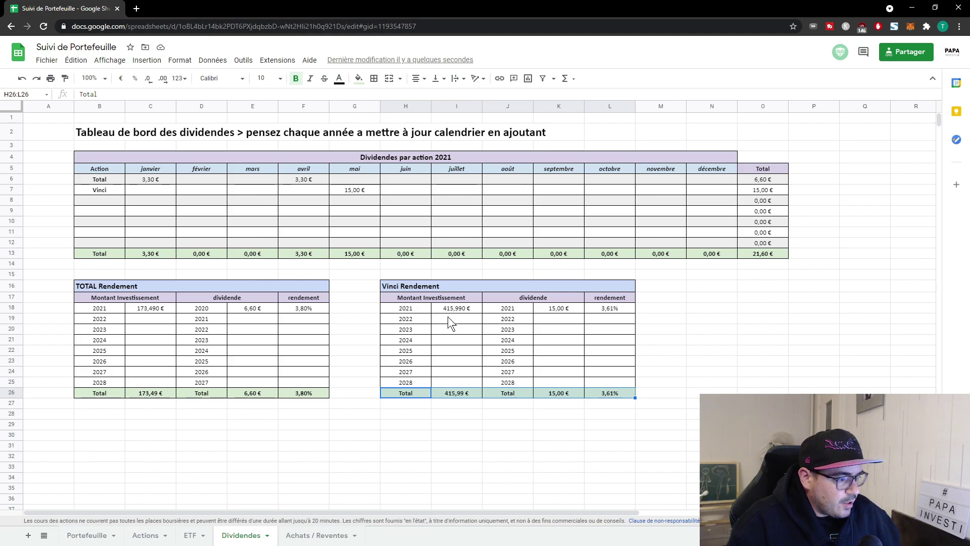
click(459, 395)
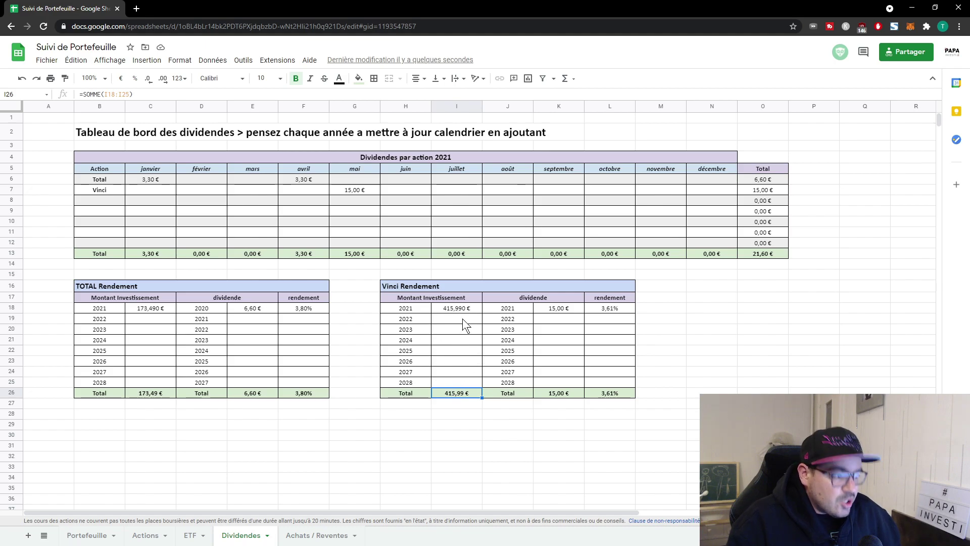
click(564, 393)
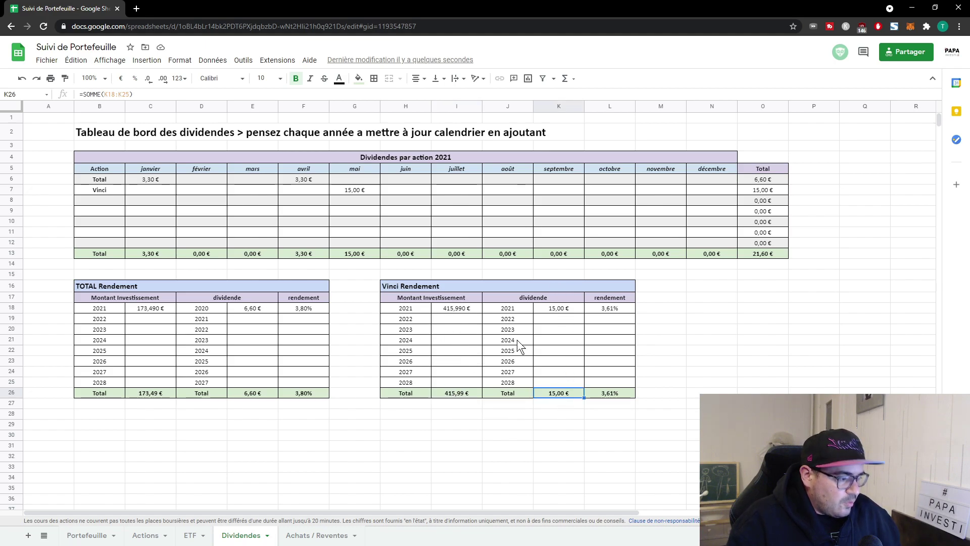
click(609, 394)
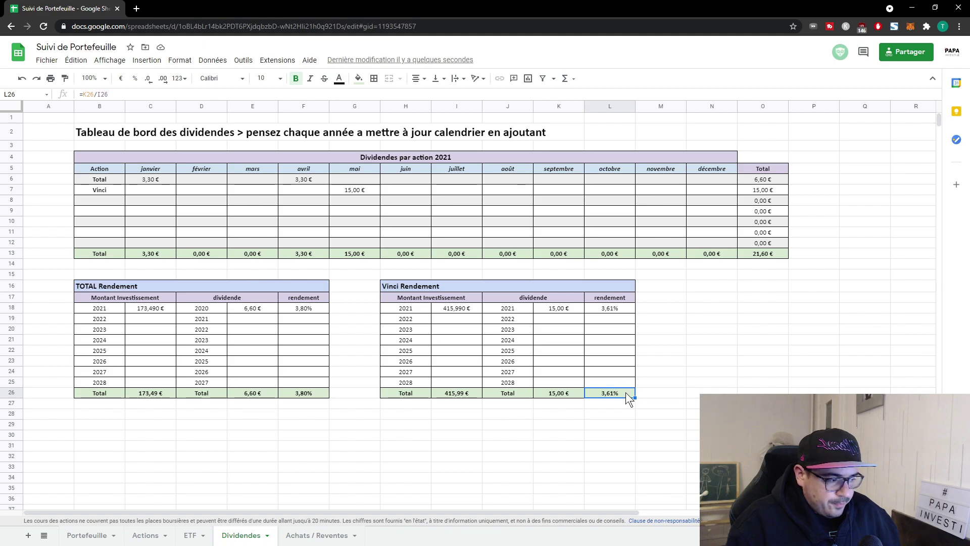
- Enter 0 as Vinci's 2022 investment in I19 and 16 as its 2022 dividend in K19
click(466, 322)
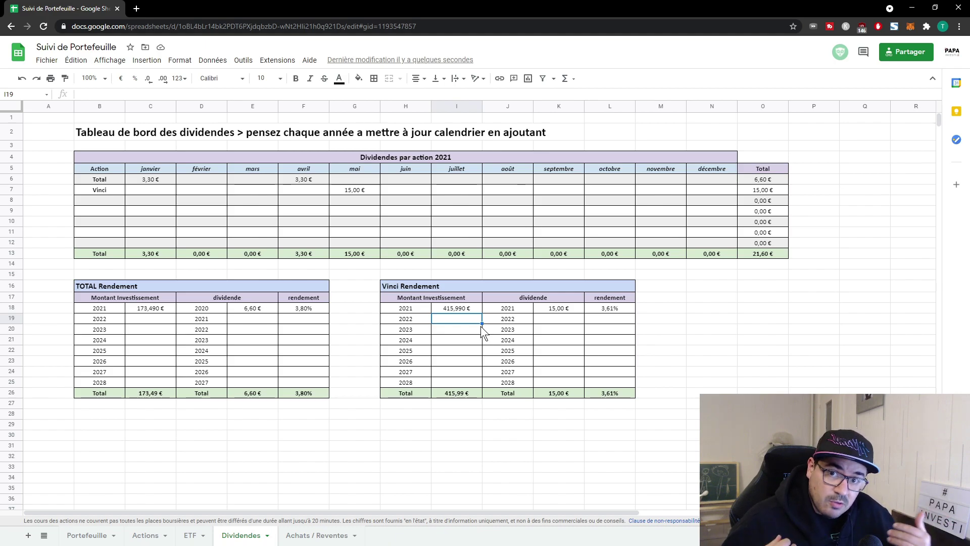
text(0)
key(Return)
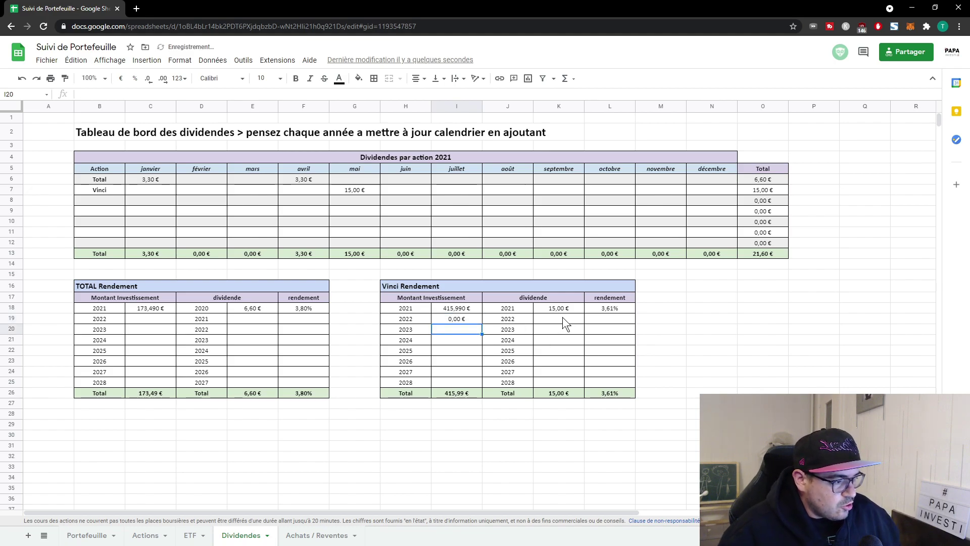
click(562, 317)
click(468, 309)
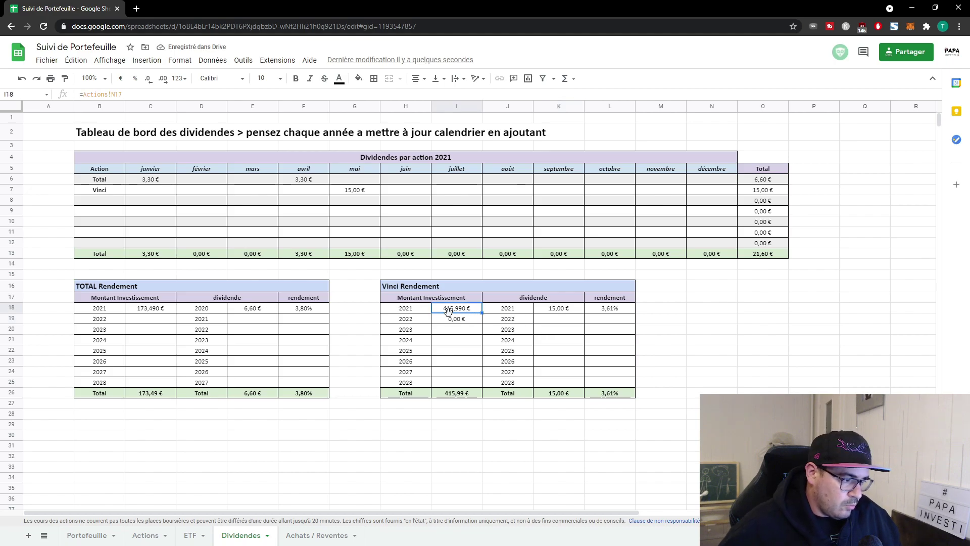
click(547, 320)
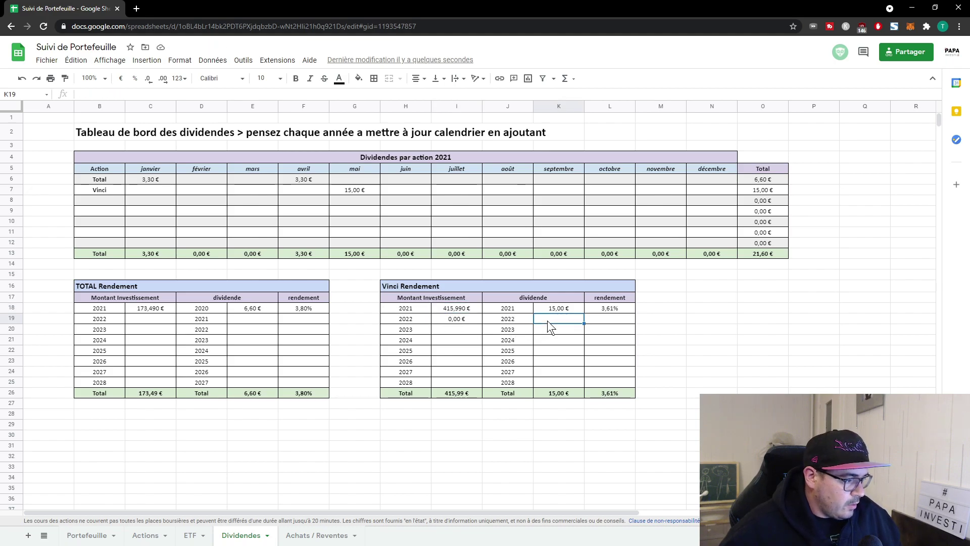
text(1)
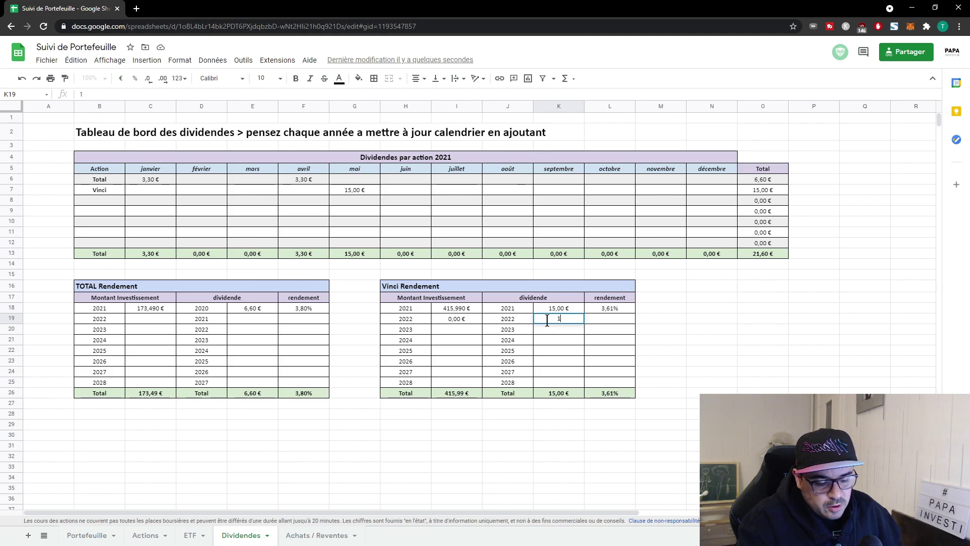
text(6)
key(Return)
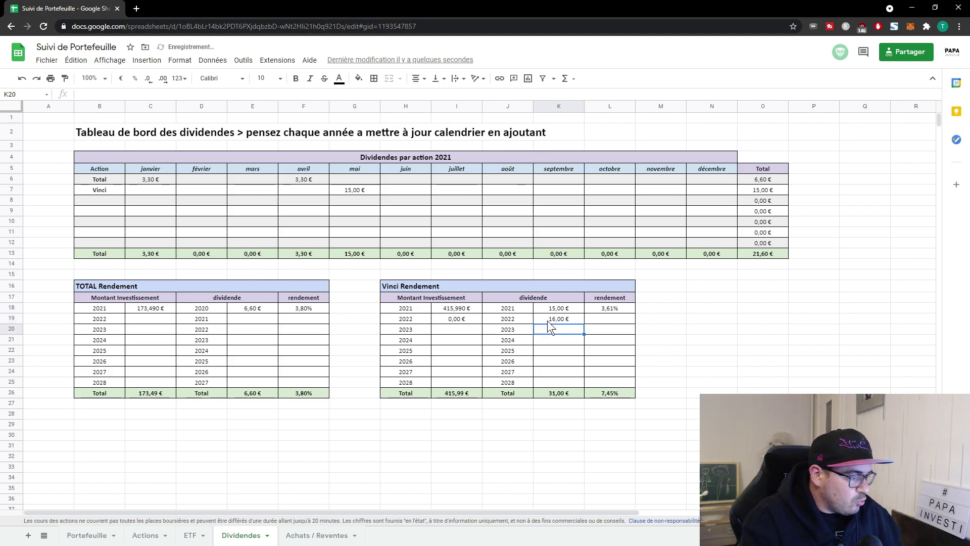
- Copy Vinci's 2021 rendement formula from L18 down to the 2022 row in L19
click(599, 317)
click(606, 308)
drag(634, 312, 635, 320)
click(652, 316)
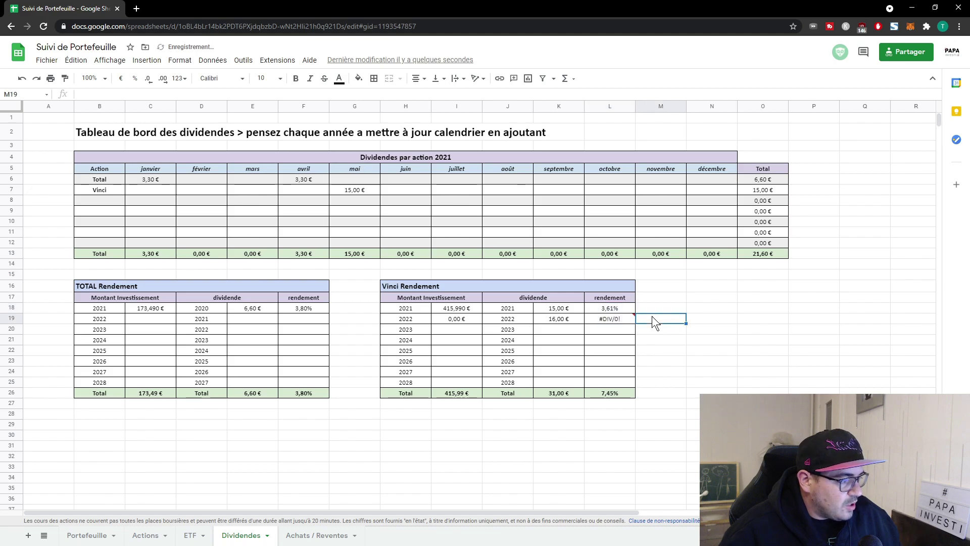
- Change Vinci's 2022 rendement formula in L19 to =K19/I18 so it divides by the 2021 investment
click(612, 319)
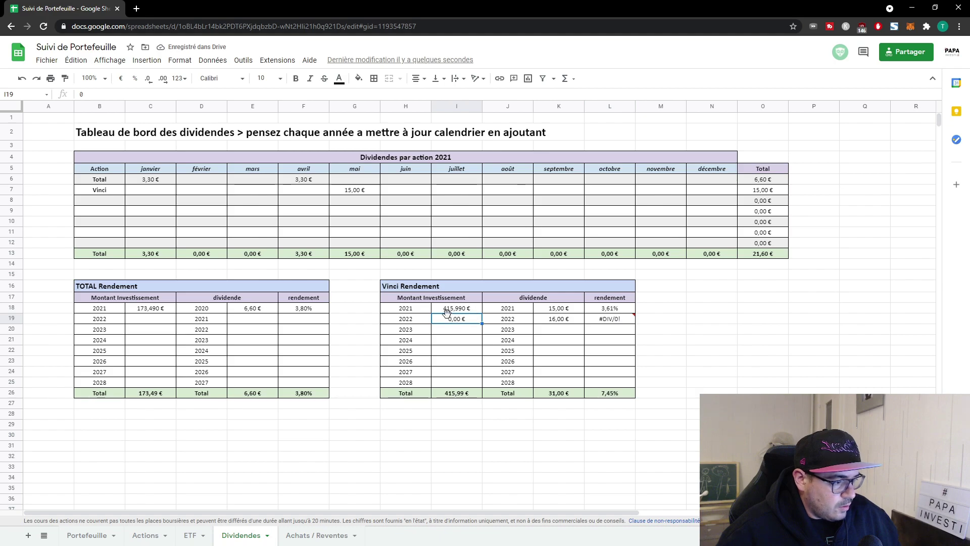
double_click(610, 319)
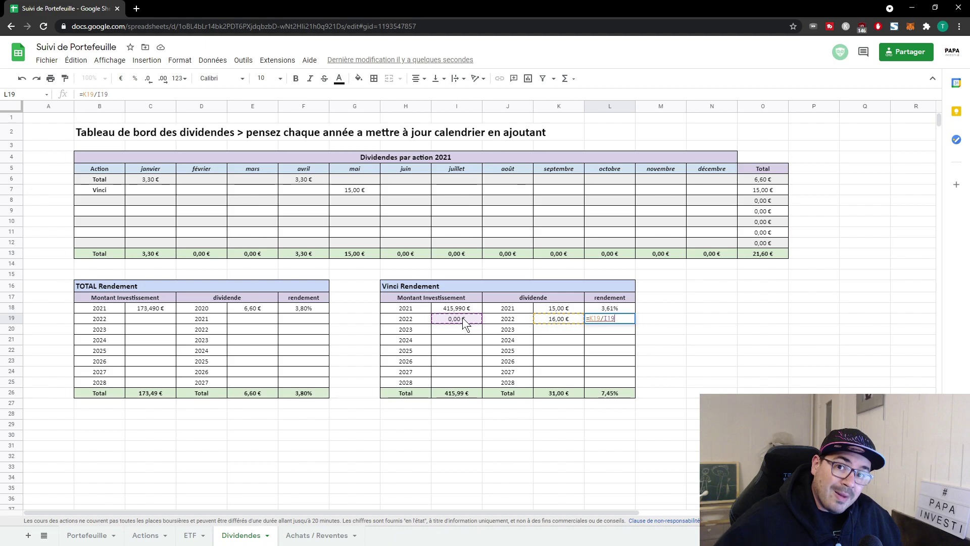
drag(614, 318, 610, 319)
text(8)
key(Return)
click(621, 320)
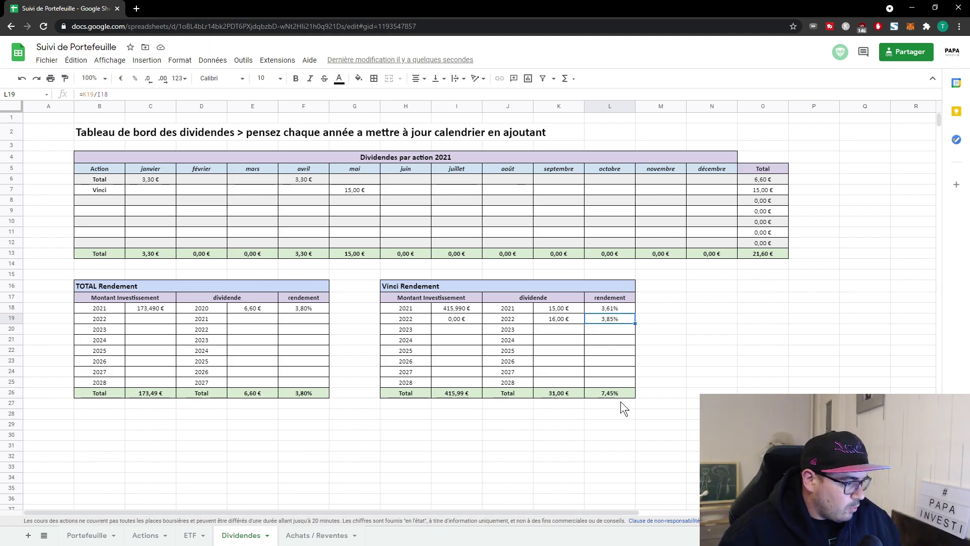
- Review the dividend and rendement totals and the 2022 row's cells in the Vinci Rendement table
click(605, 393)
click(557, 390)
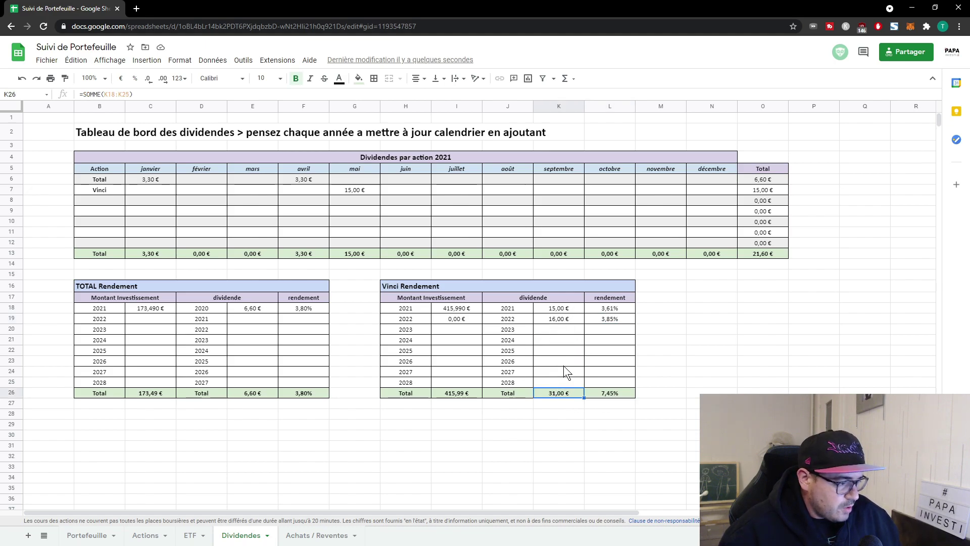
click(609, 397)
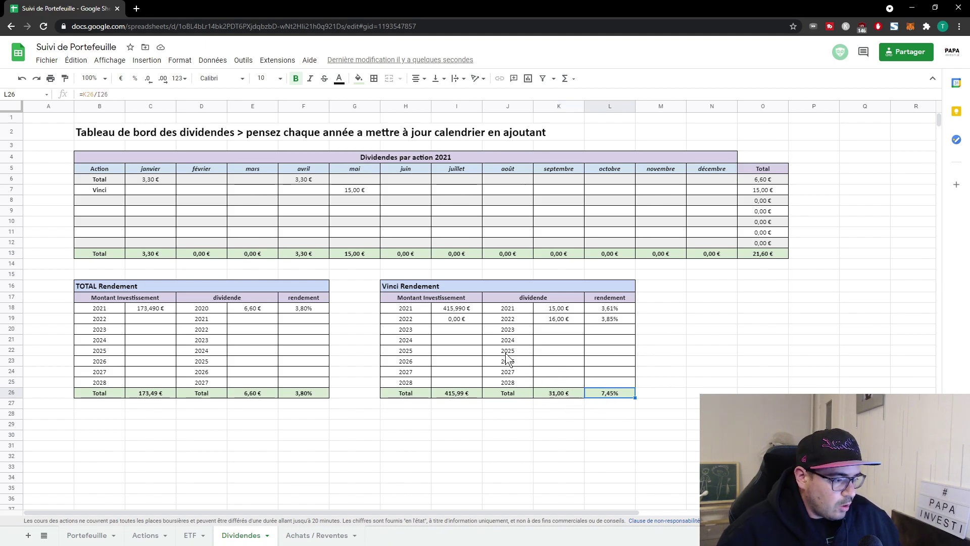
click(473, 320)
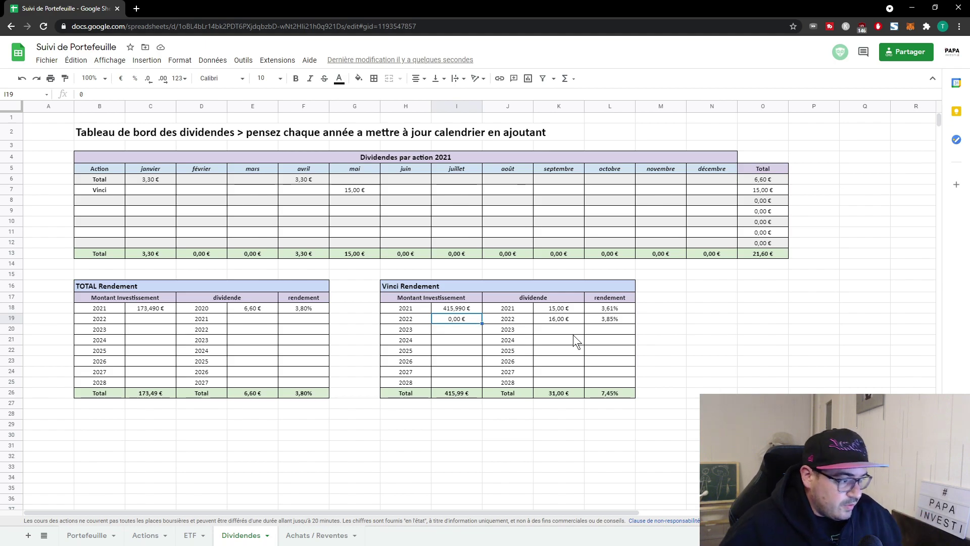
click(566, 321)
click(519, 318)
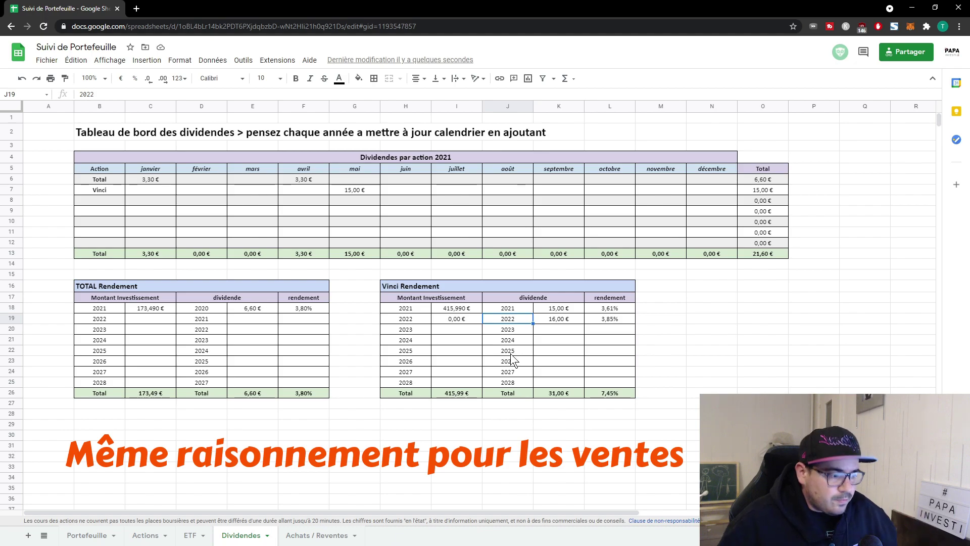
click(622, 318)
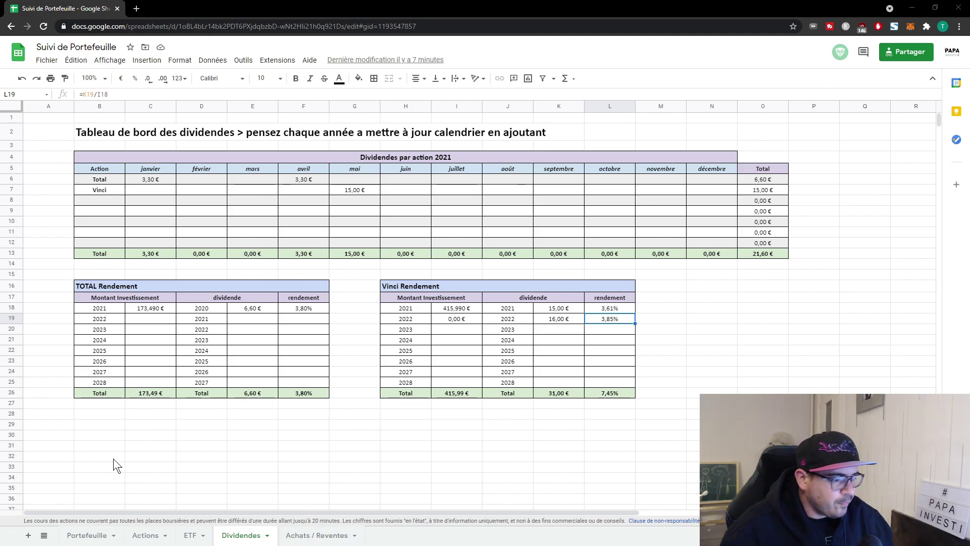
- Open the Achats / Reventes sheet and examine the sale columns of the Total row, including the total vente formula in G9
click(311, 536)
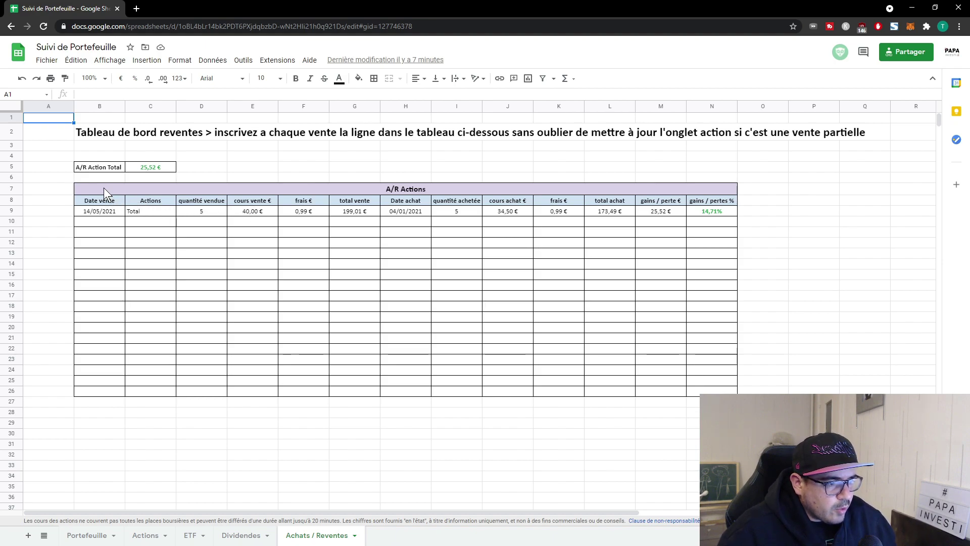
drag(118, 202, 360, 392)
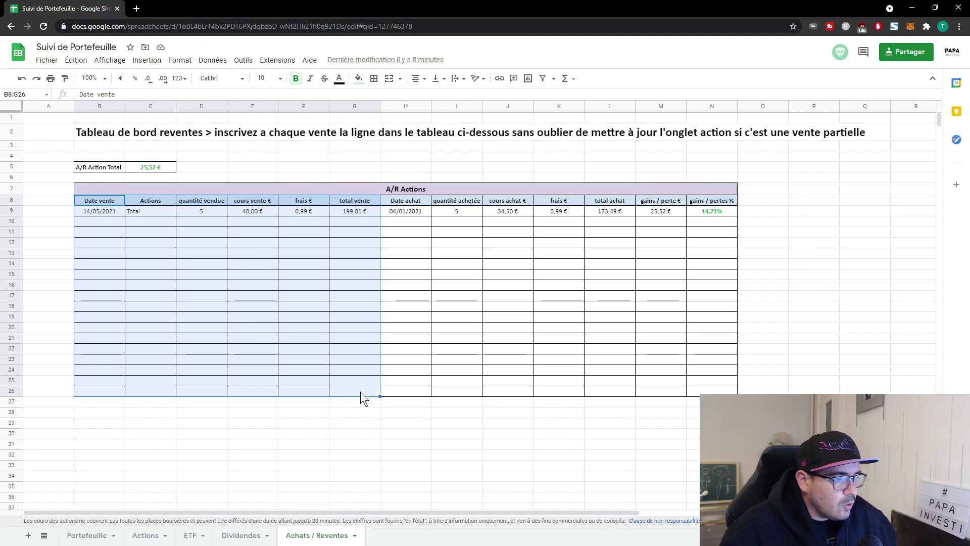
click(141, 213)
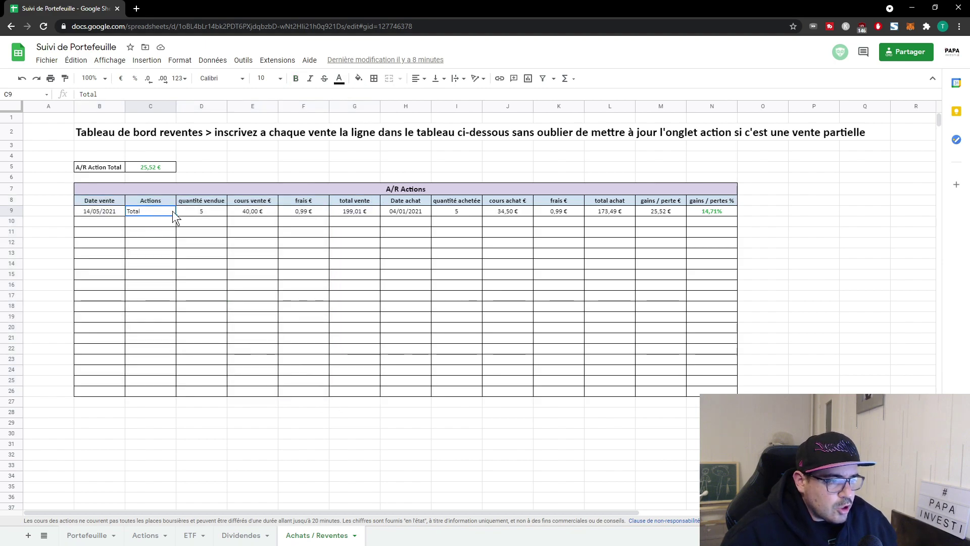
click(253, 211)
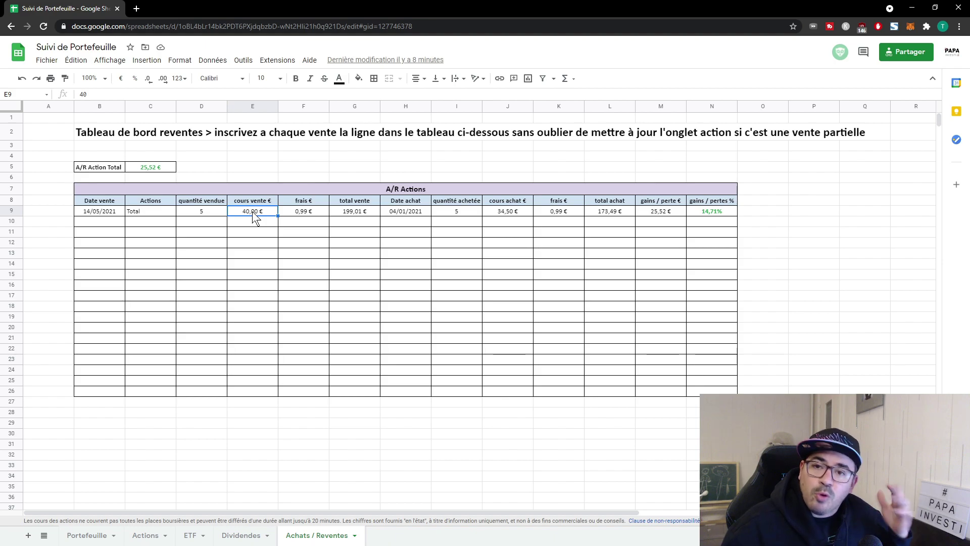
click(303, 212)
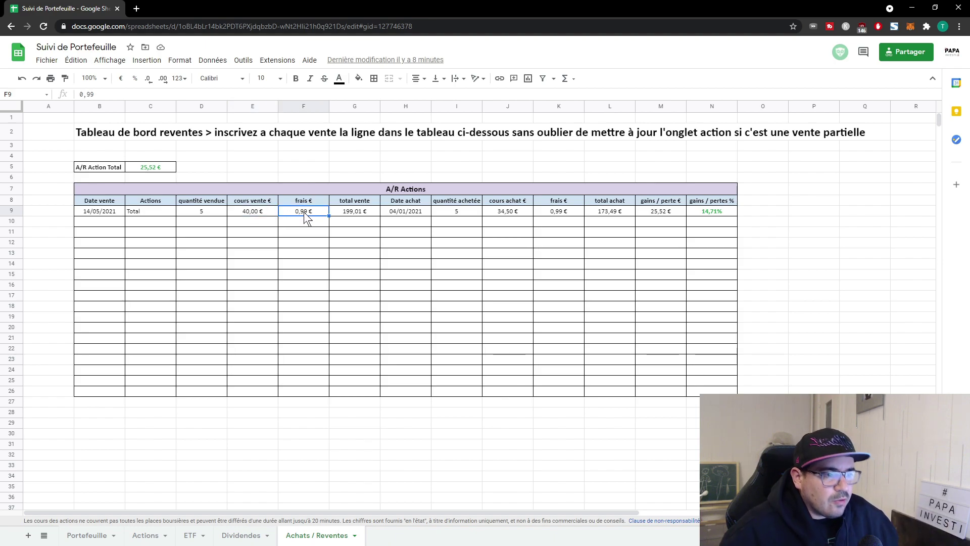
click(356, 217)
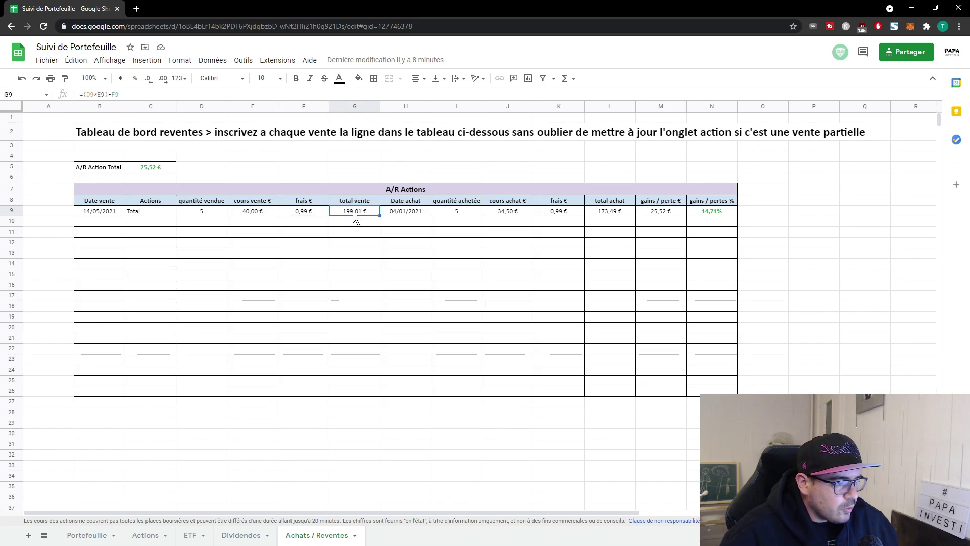
double_click(356, 214)
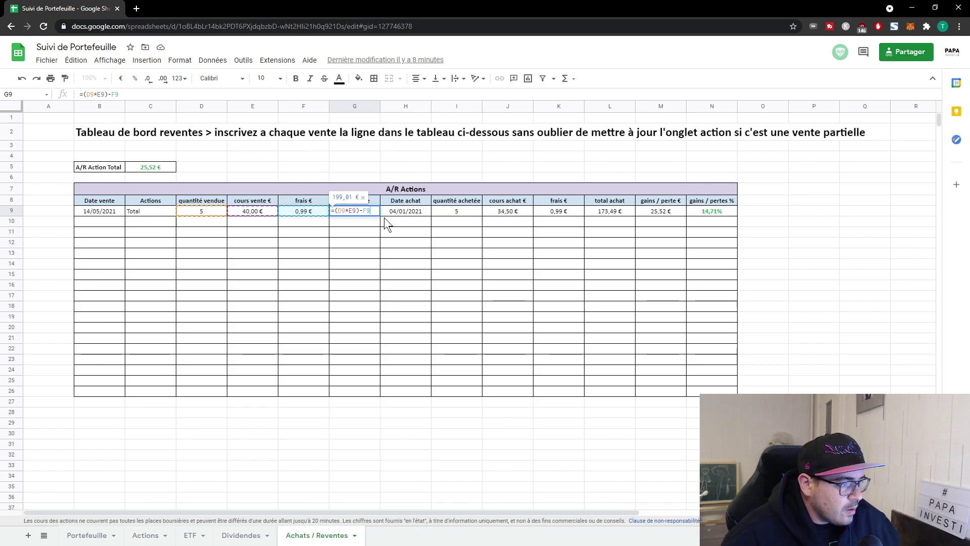
click(353, 222)
click(348, 211)
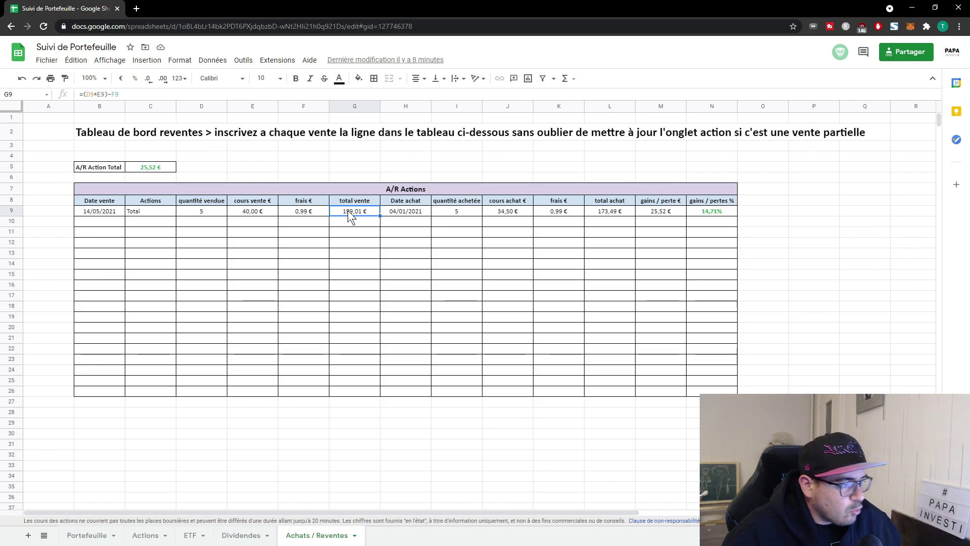
- Link the Date achat cell H9 to the Total share's purchase date on the Actions sheet with =Actions!C17
mouse_move(391, 202)
mouse_down()
mouse_move(481, 259)
mouse_move(598, 391)
mouse_up()
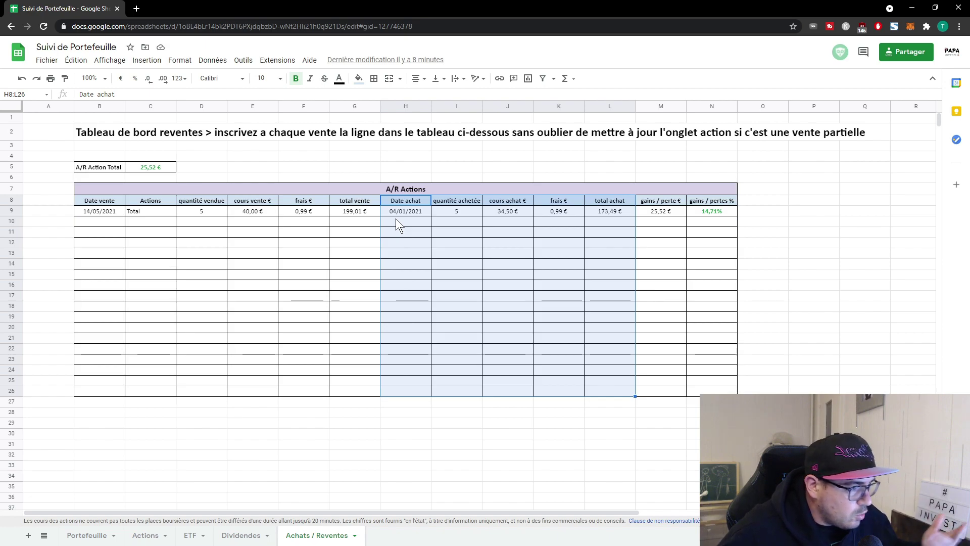
click(397, 213)
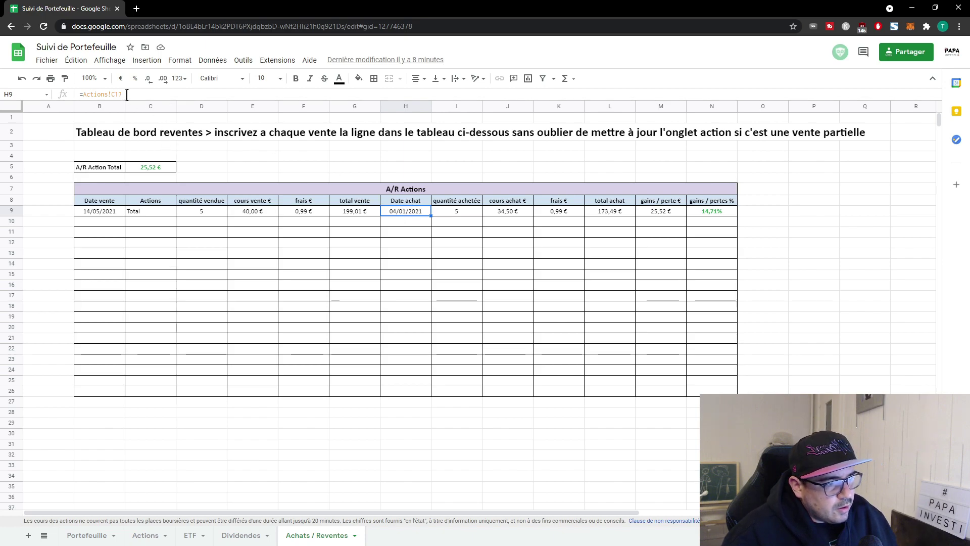
text(=)
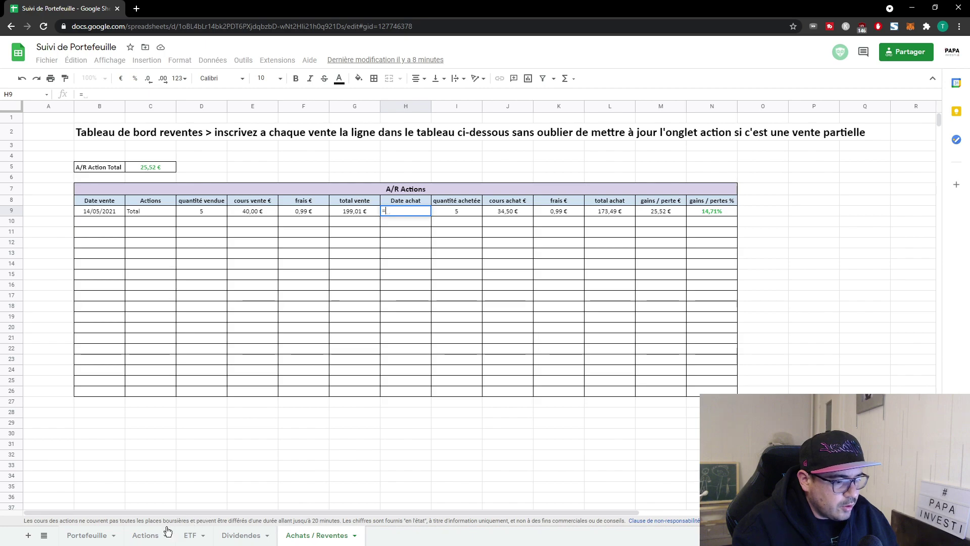
click(146, 535)
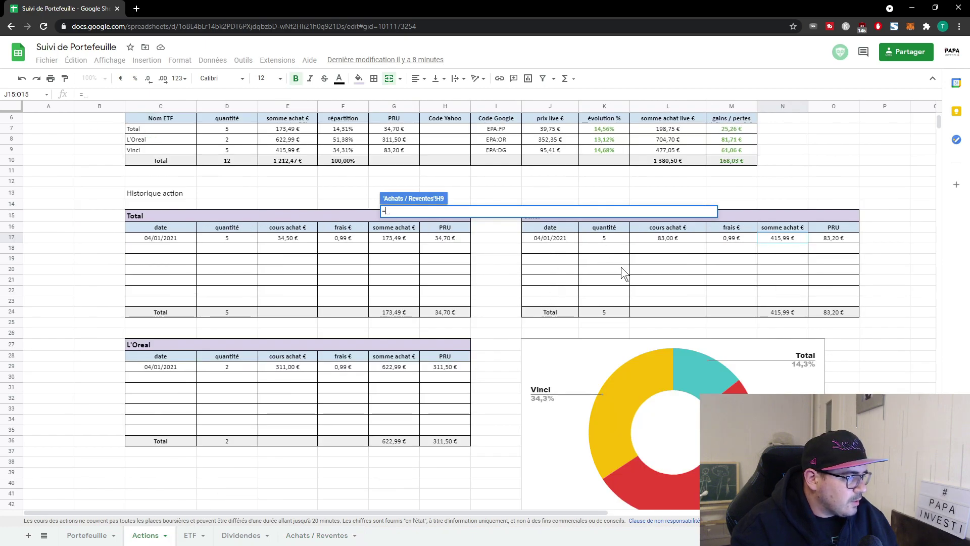
scroll(621, 273, up, 1)
click(165, 267)
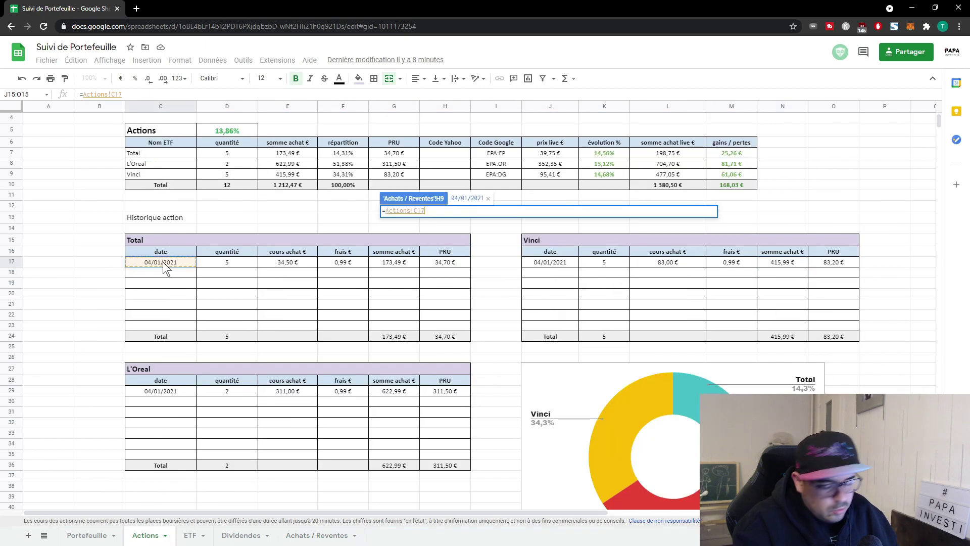
key(Return)
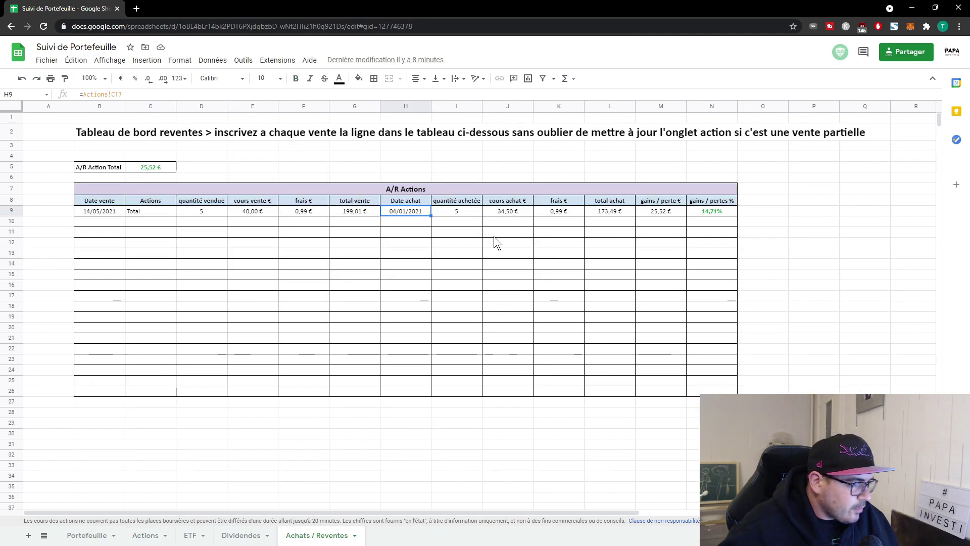
click(465, 213)
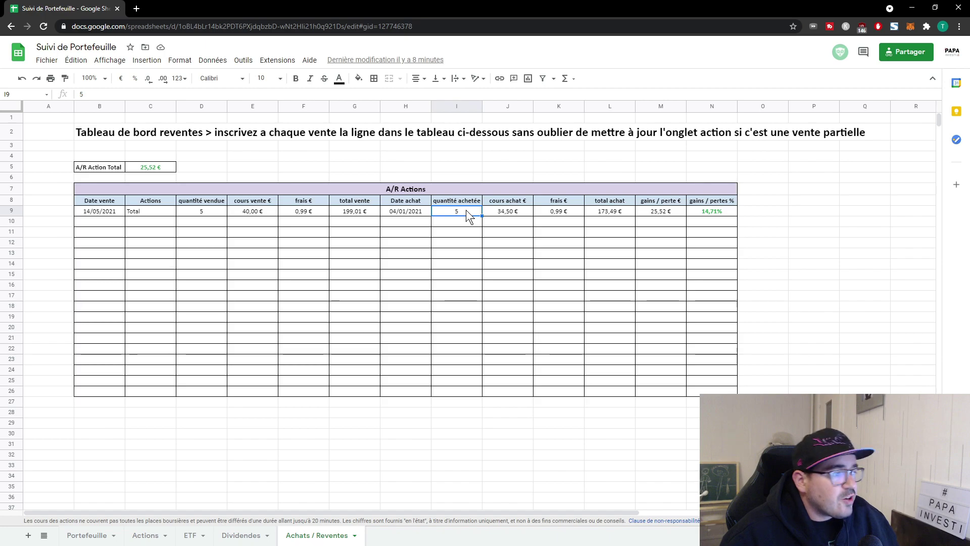
- Link the cours achat cell J9 to the Total share's purchase price on the Actions sheet with =Actions!E17
click(506, 209)
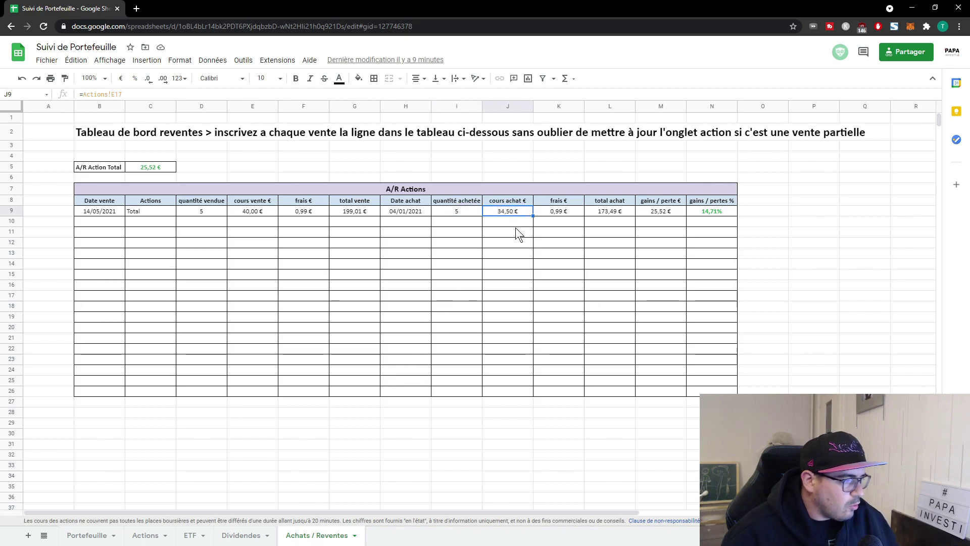
text(=)
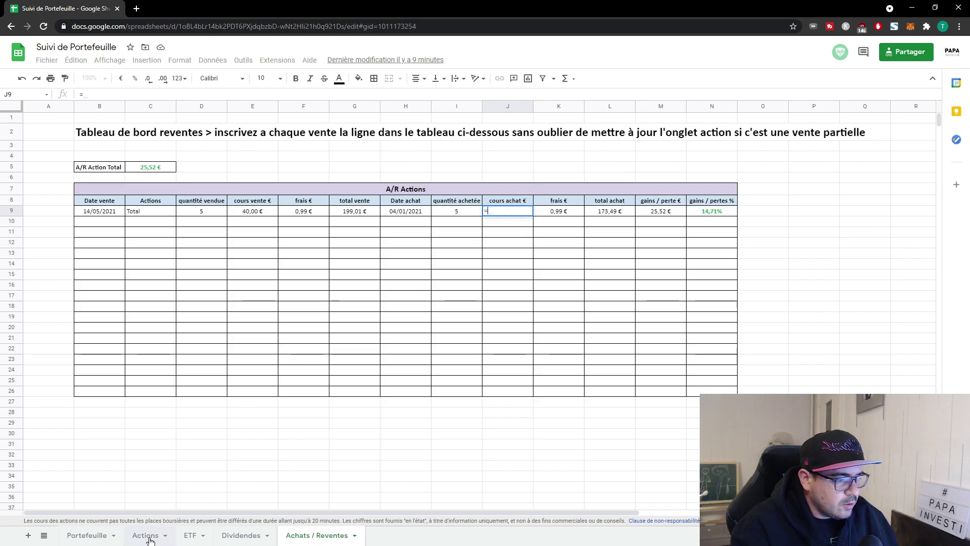
click(146, 535)
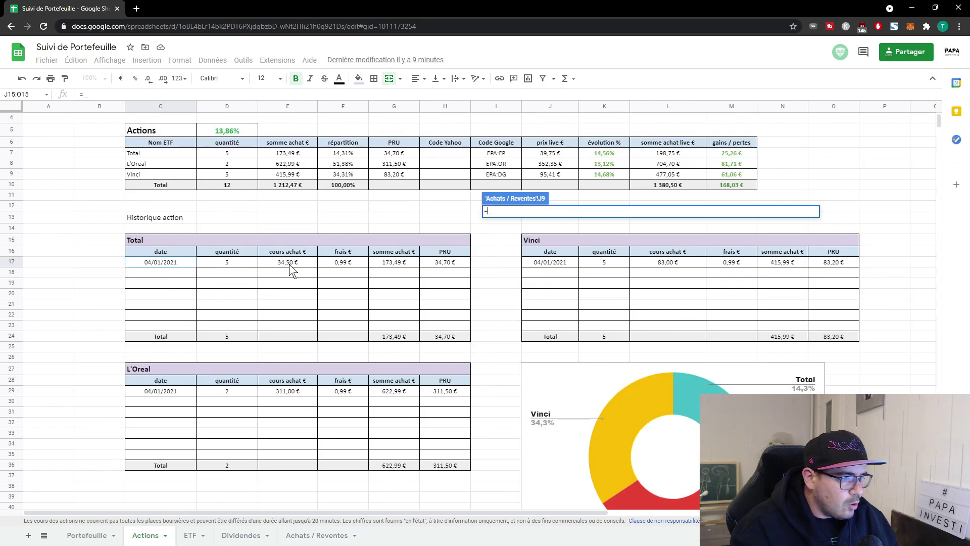
click(289, 264)
key(Return)
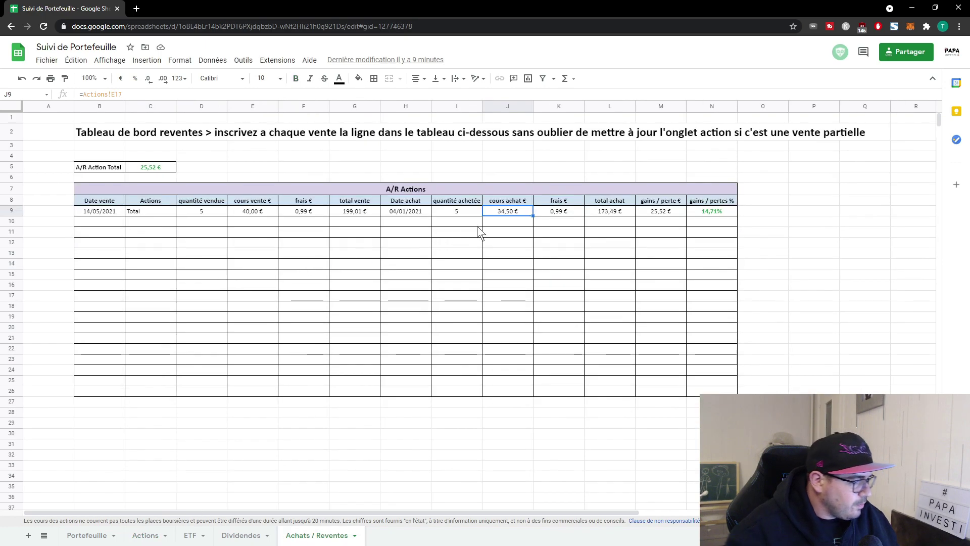
- Check the purchase frais in K9 against their source on the Actions sheet and examine the total achat formula in L9
click(565, 211)
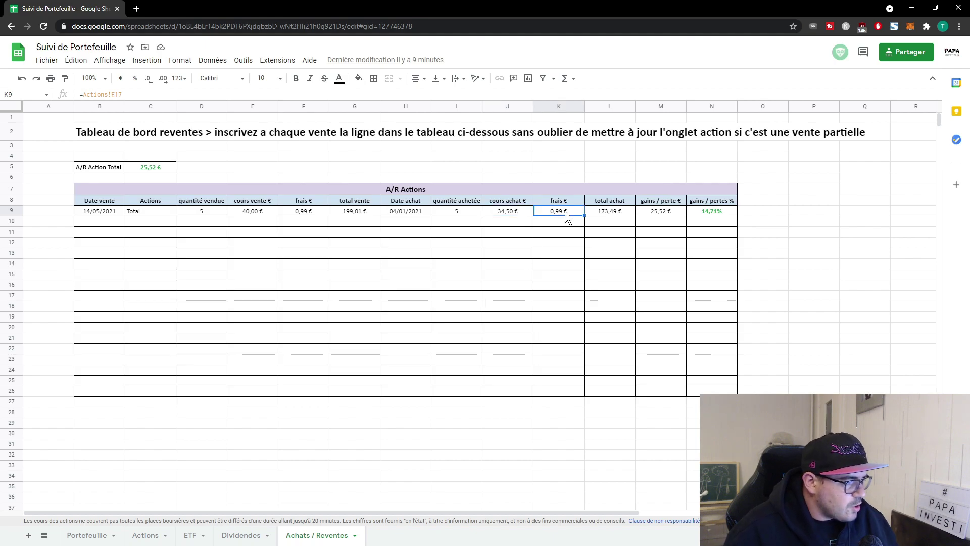
click(145, 535)
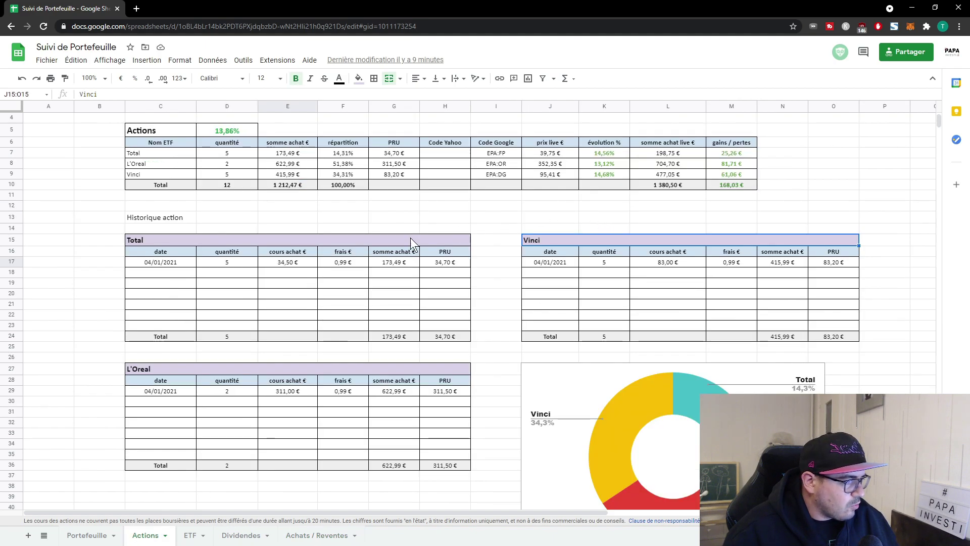
click(344, 264)
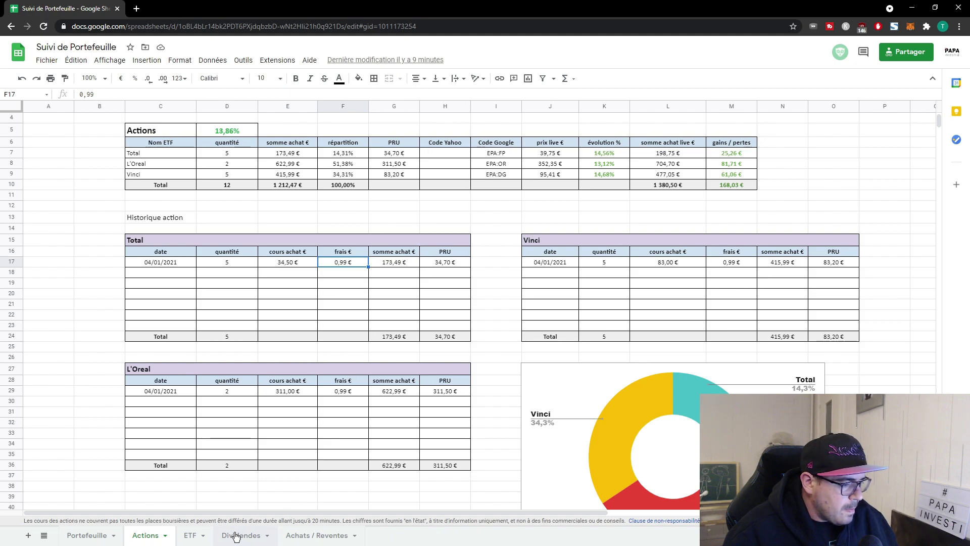
click(317, 535)
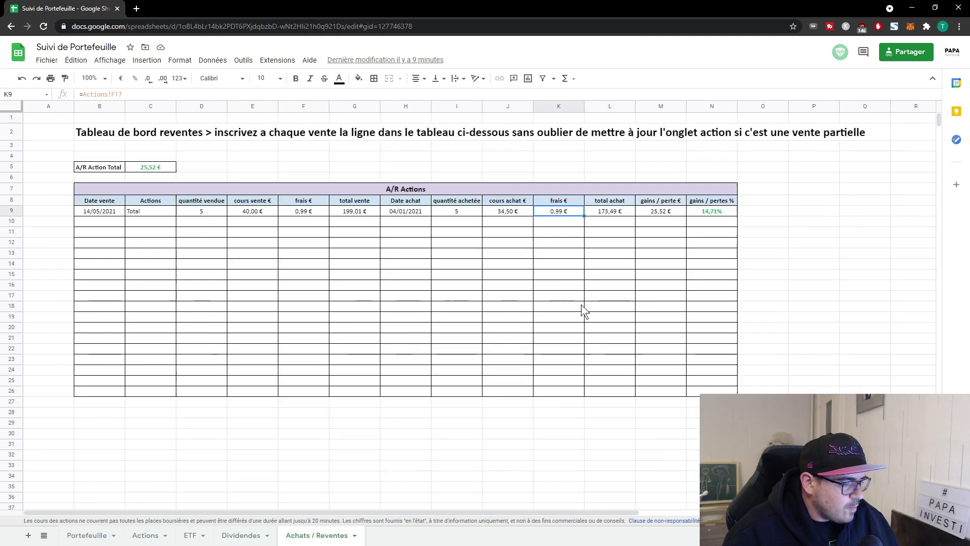
click(611, 213)
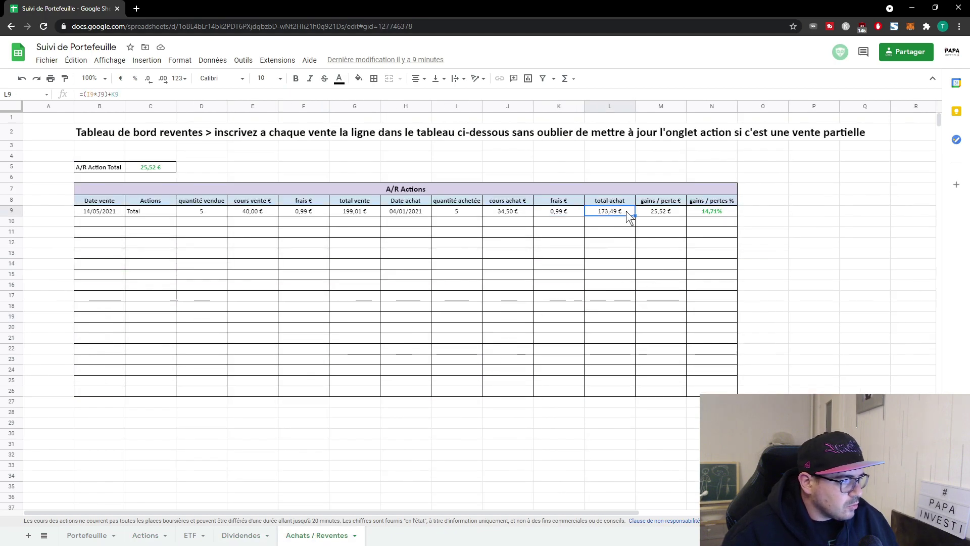
double_click(625, 211)
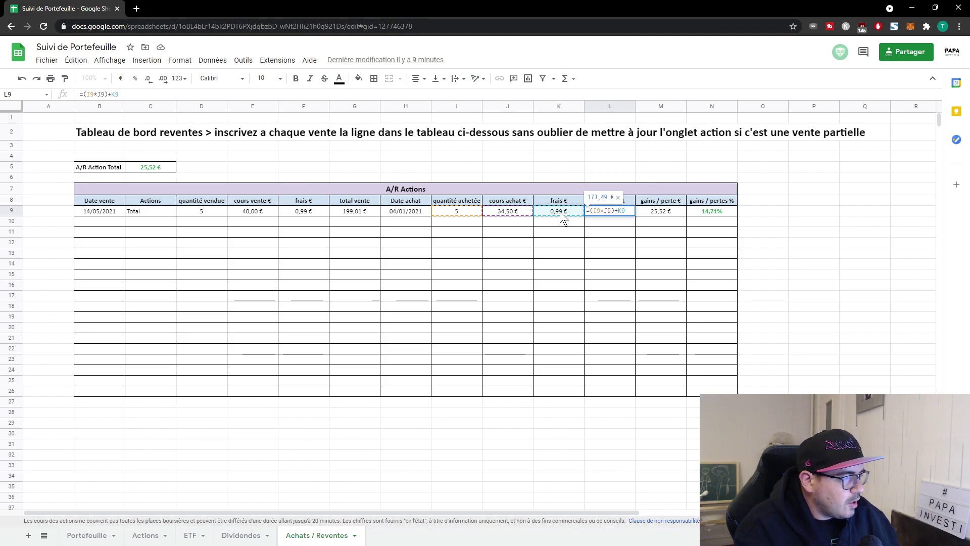
key(Return)
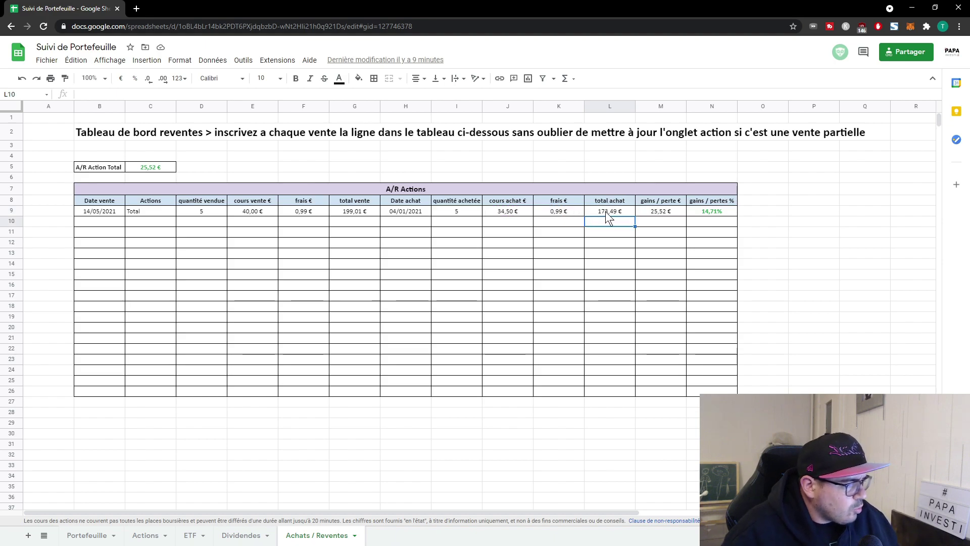
- Examine the formulas of the gains / perte € cell M9 and the gains / pertes % cell N9
click(654, 210)
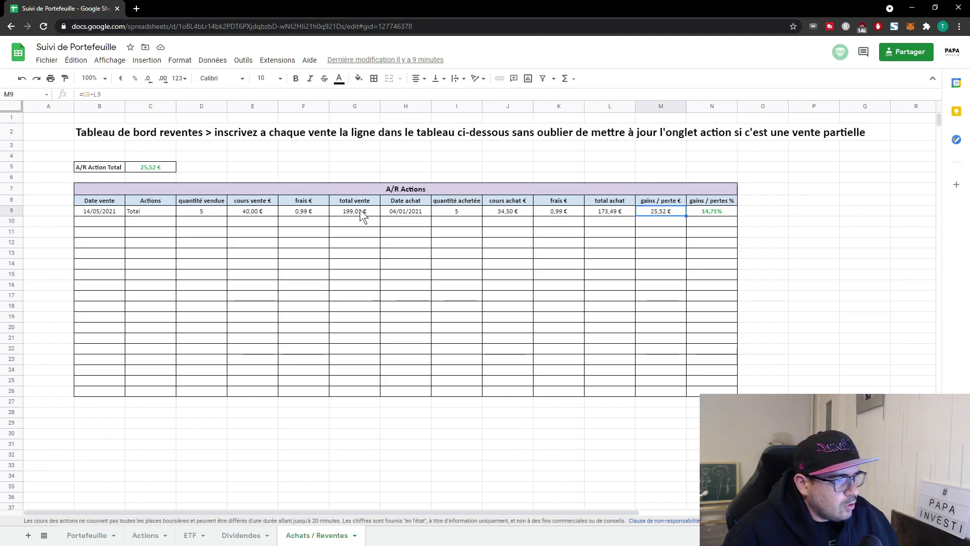
click(608, 211)
click(655, 212)
double_click(655, 213)
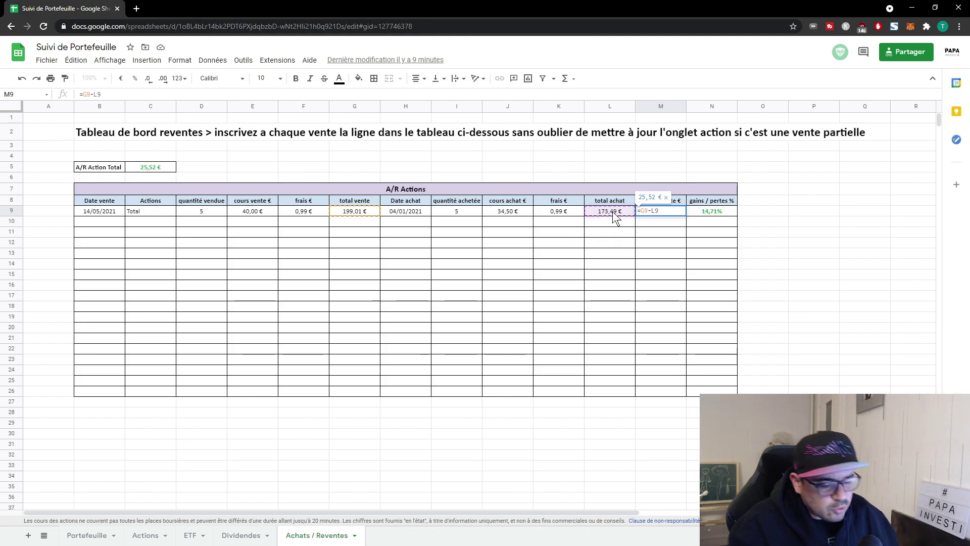
key(Return)
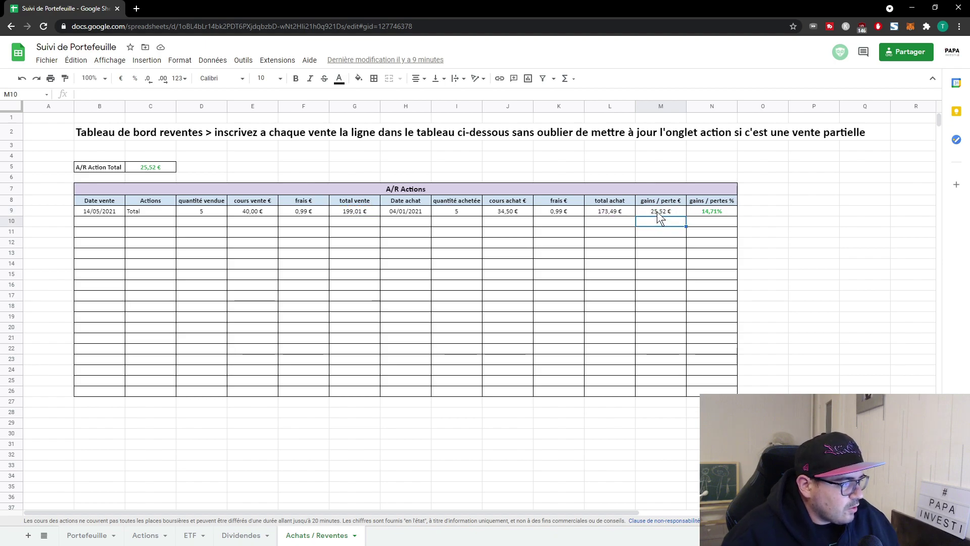
click(657, 211)
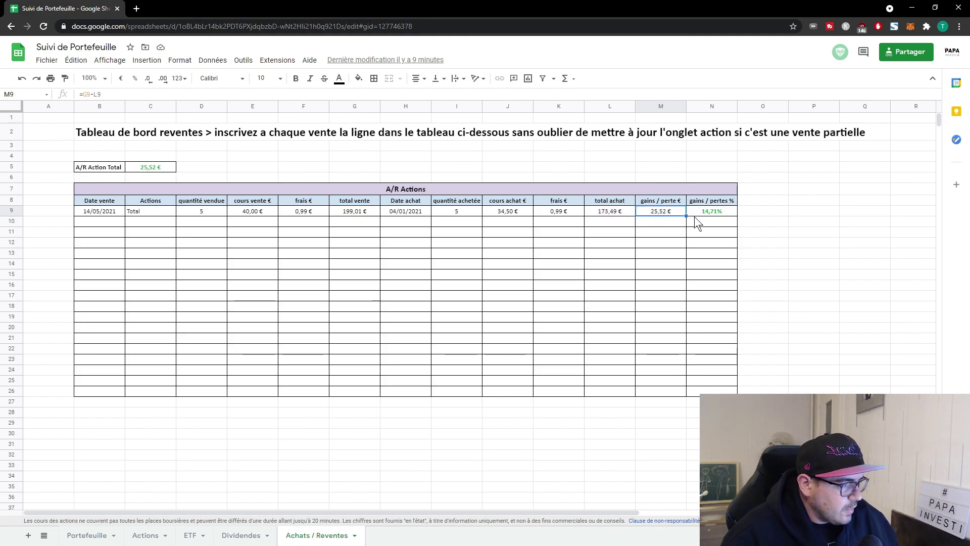
click(710, 212)
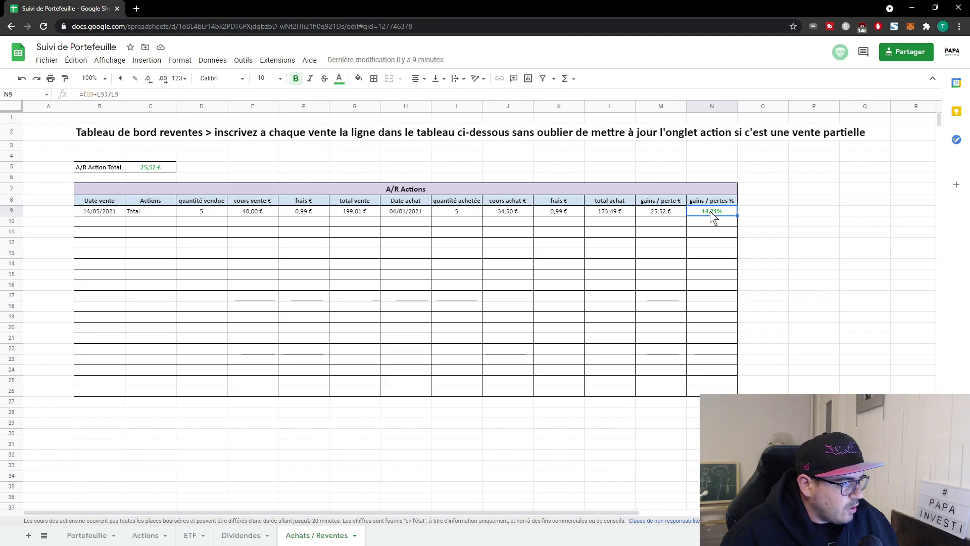
double_click(710, 211)
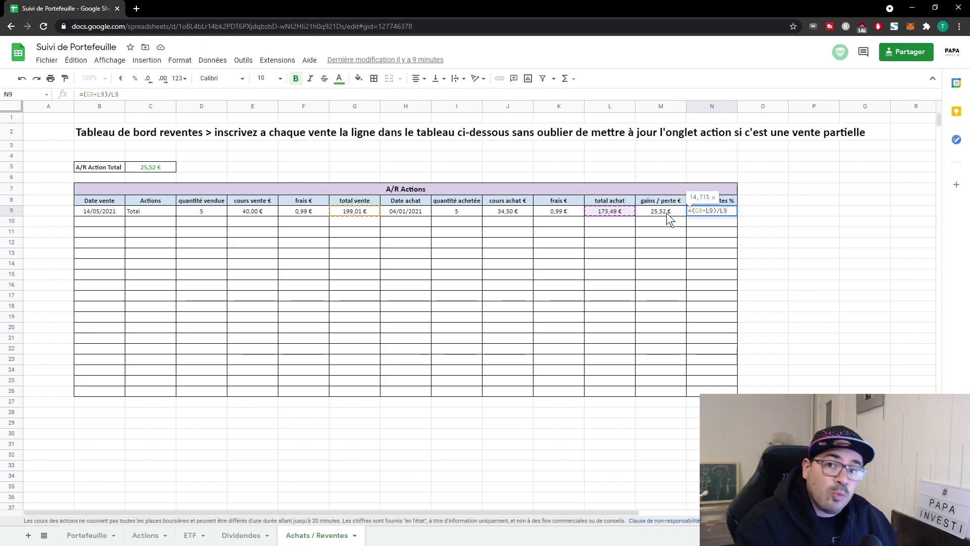
key(Return)
click(720, 211)
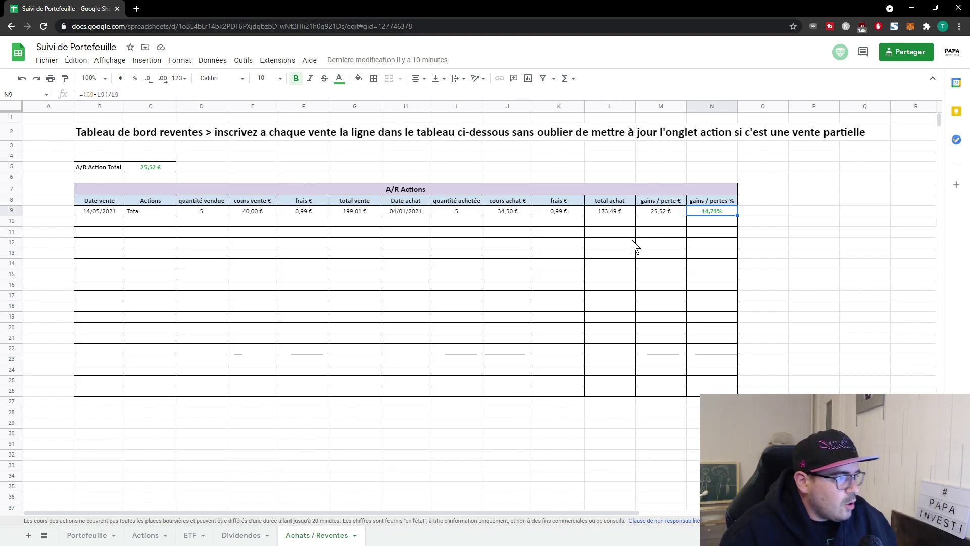
- Examine the A/R Action Total formula in C5 and the gains / perte € column it sums
click(93, 167)
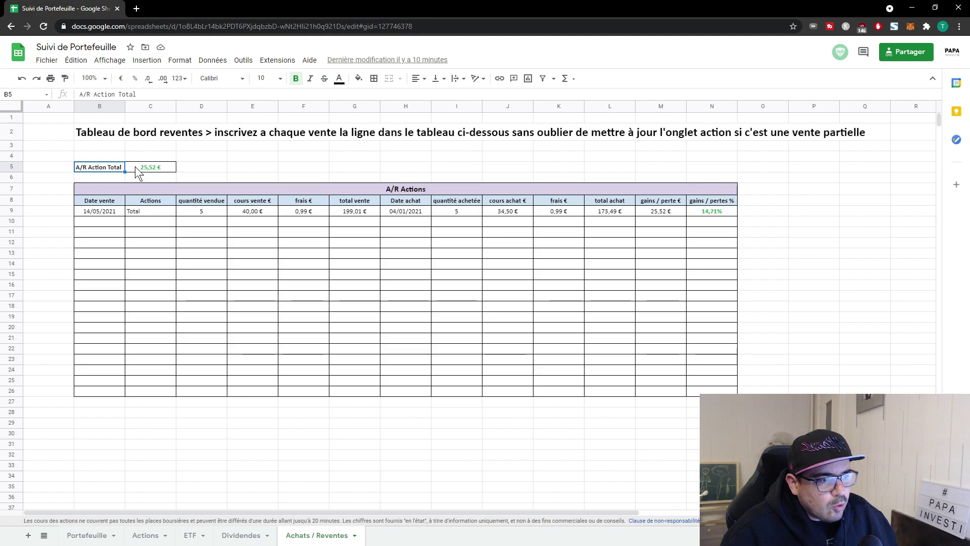
click(135, 167)
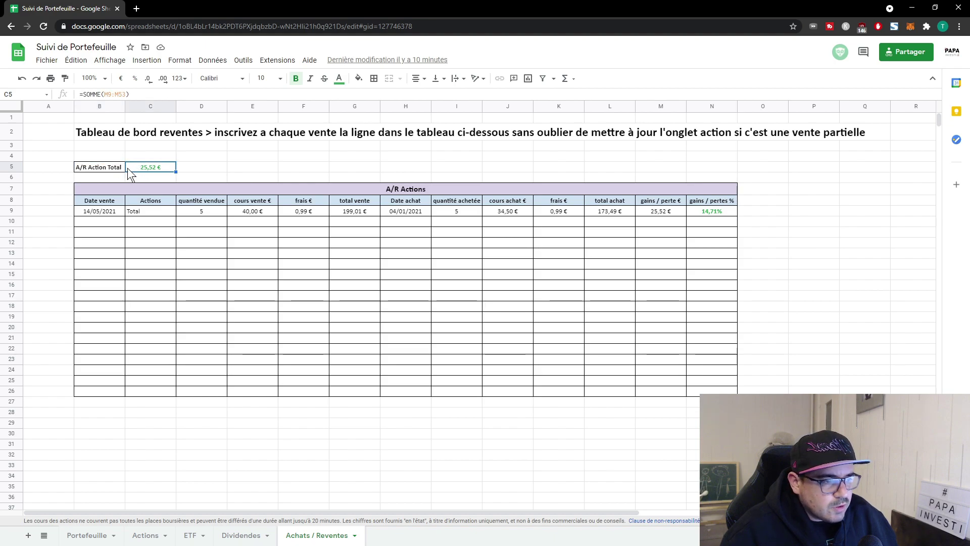
double_click(159, 168)
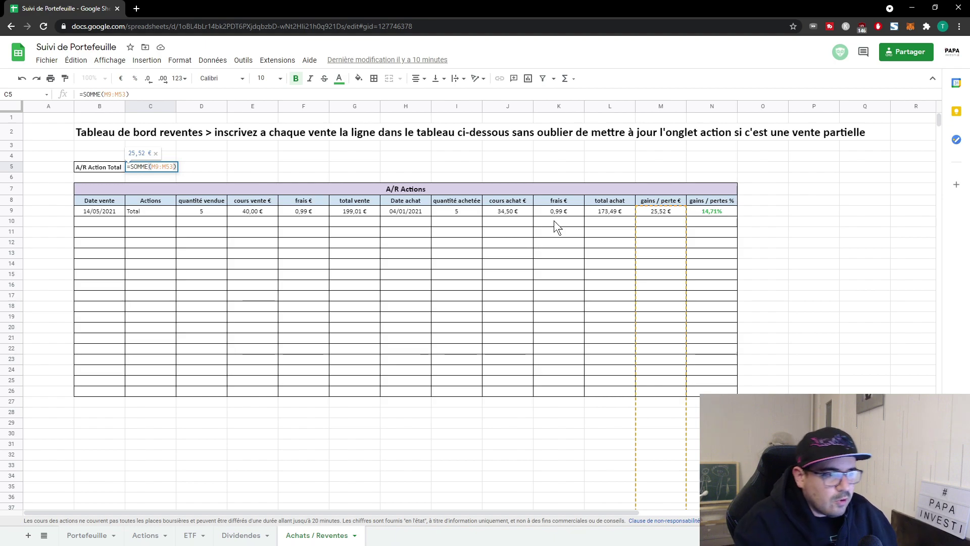
key(Return)
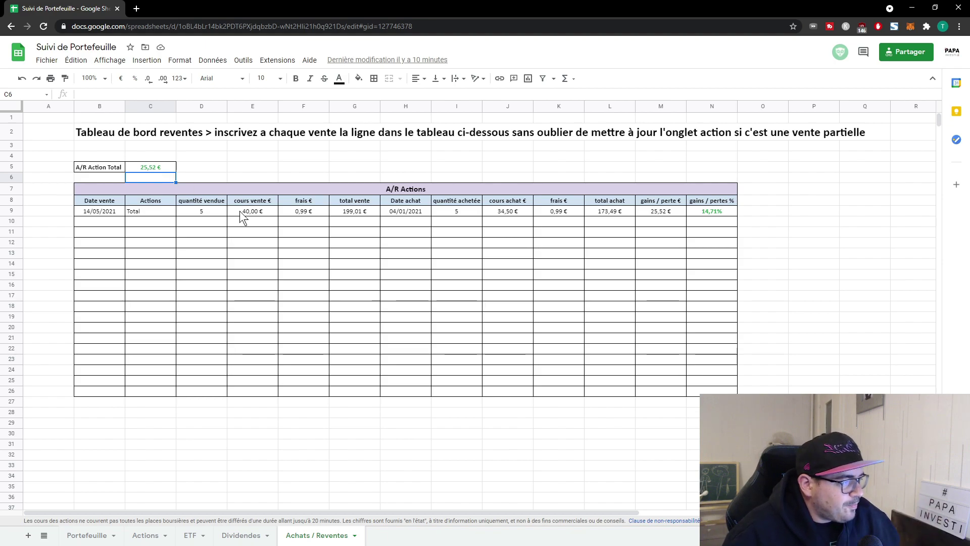
click(653, 222)
click(150, 167)
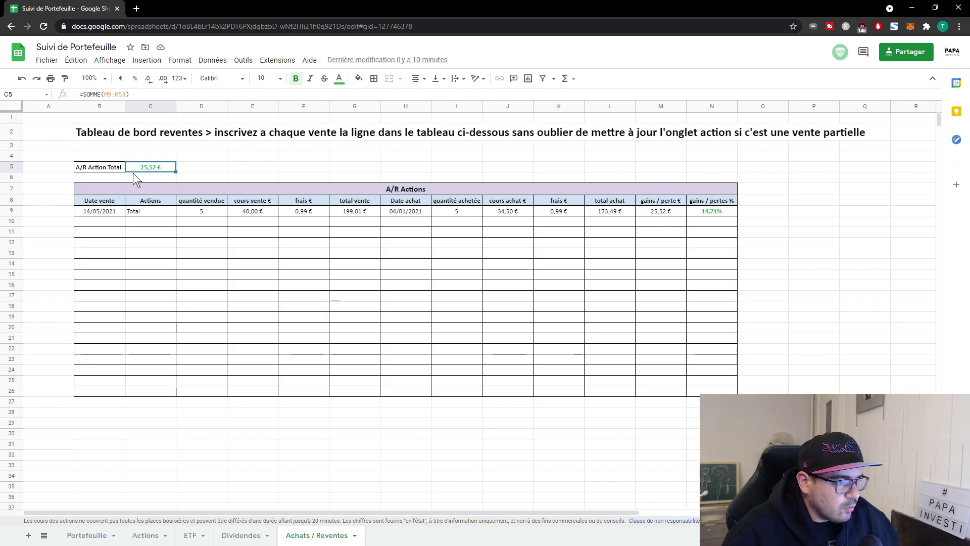
click(110, 168)
click(148, 169)
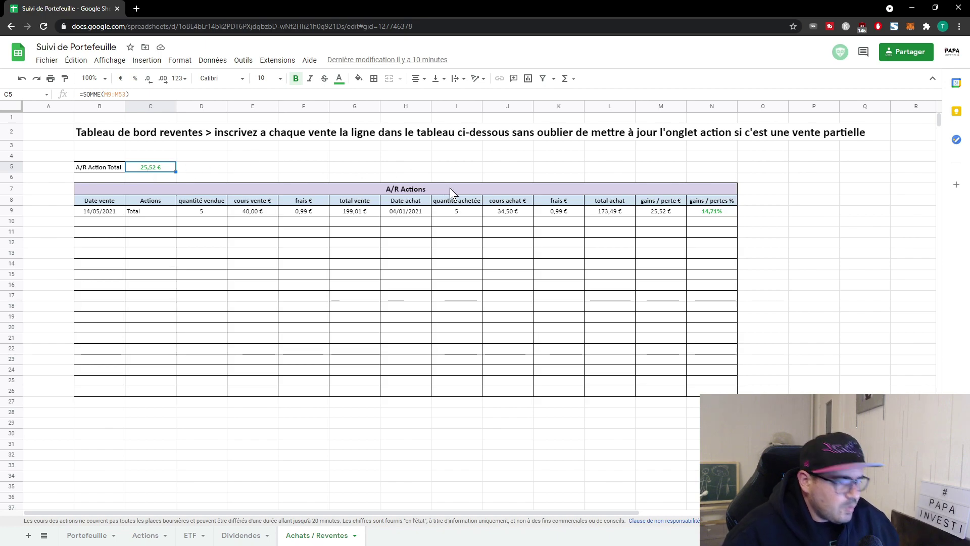
click(665, 211)
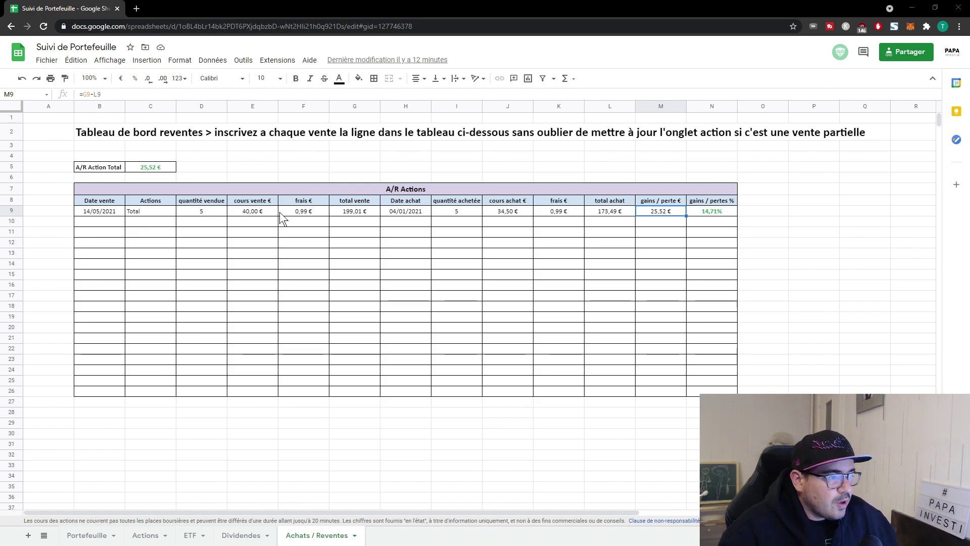
- Compare the bought and sold quantities of the Total row with the Total purchase history table on the Actions sheet
click(452, 211)
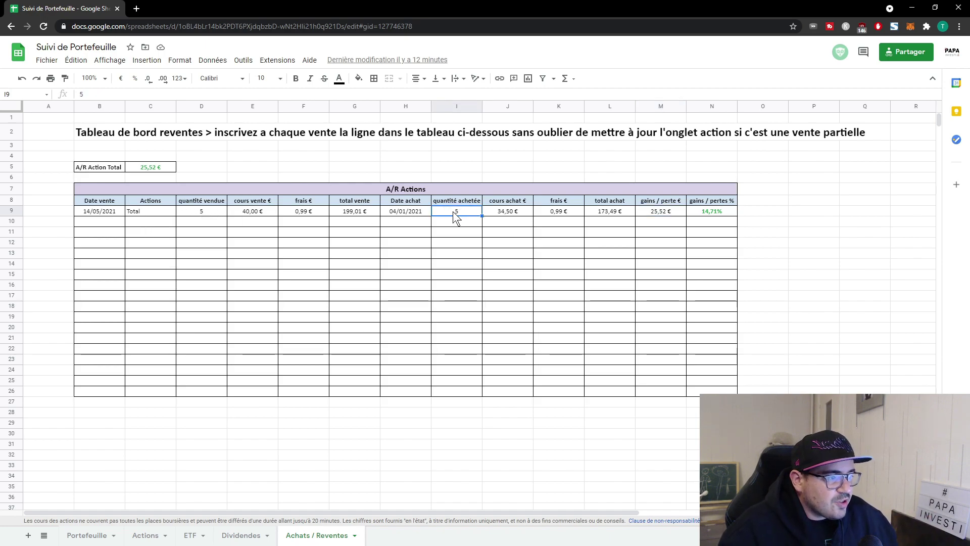
click(209, 212)
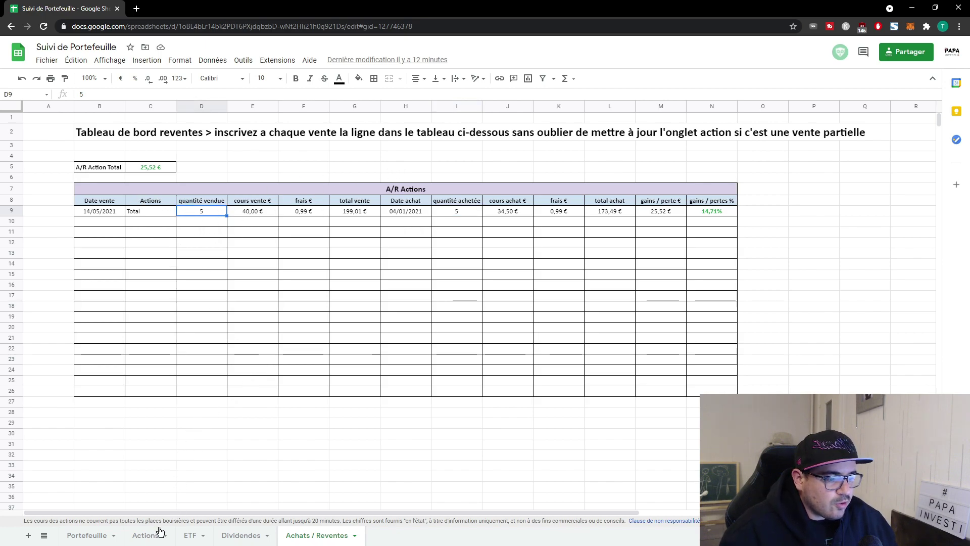
click(145, 535)
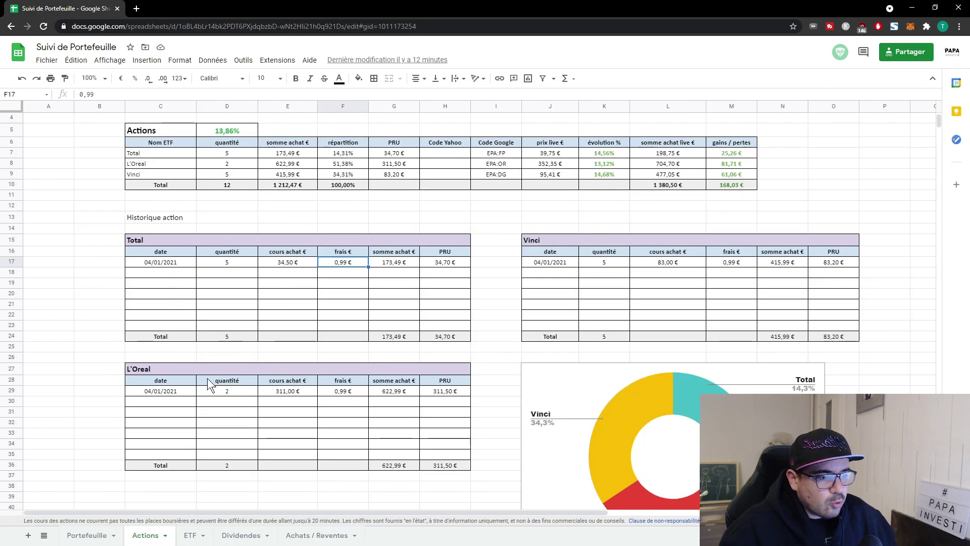
drag(139, 247, 411, 333)
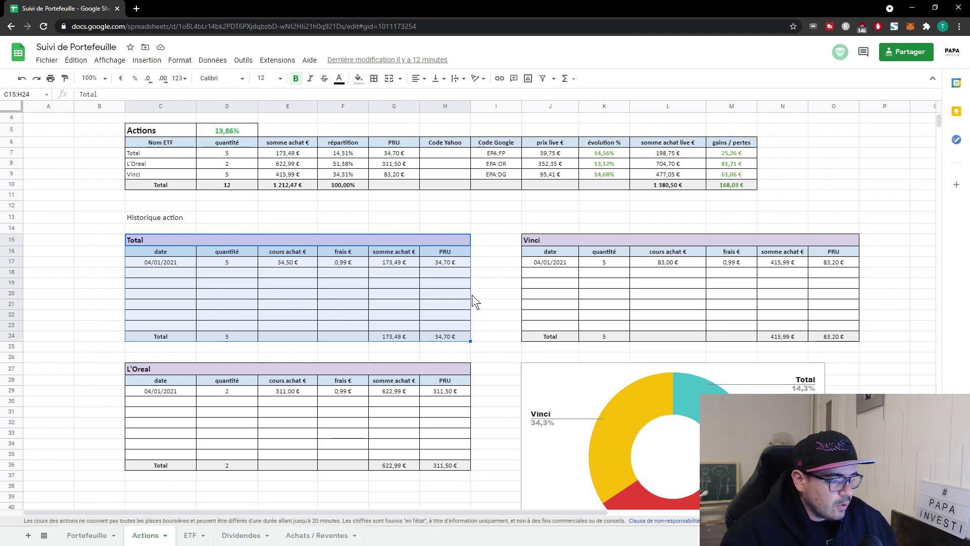
click(308, 536)
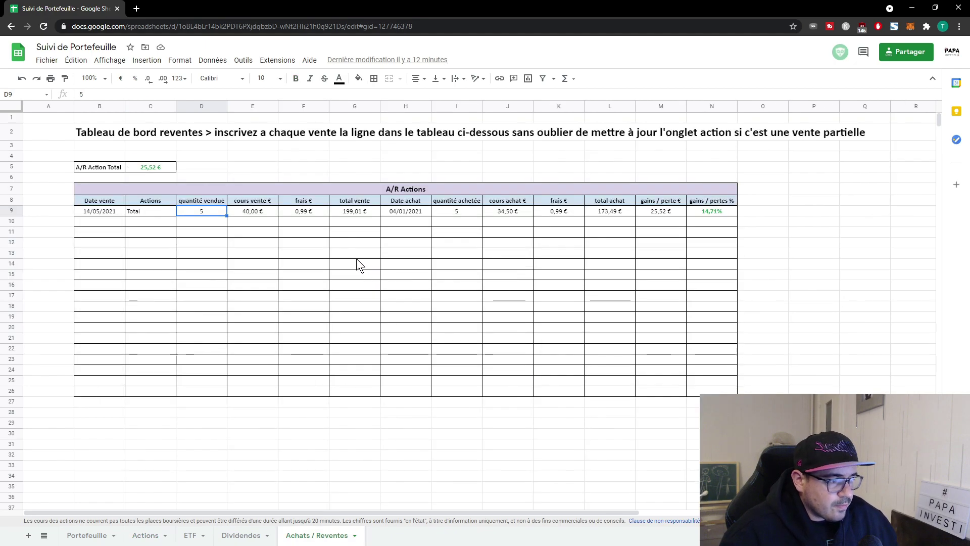
- Set the Total row's quantité vendue in D9 to 3 to simulate a partial sale
double_click(209, 210)
double_click(211, 210)
text(3)
key(Return)
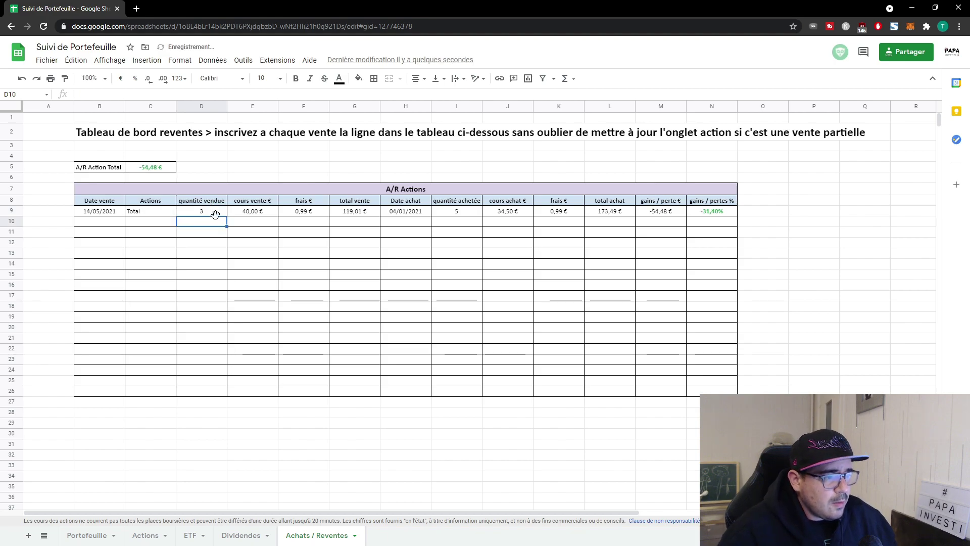
click(214, 210)
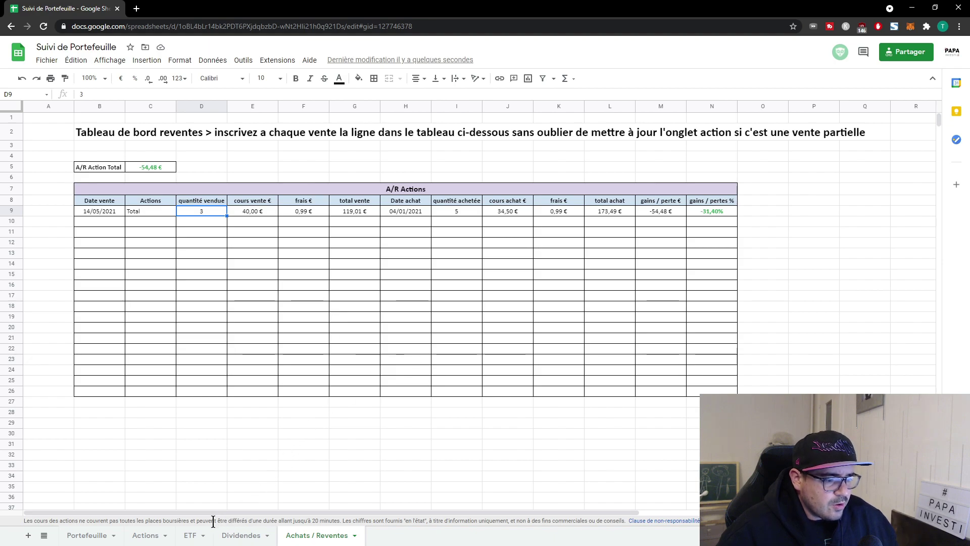
- Set the Total purchase's quantité in D17 on the Actions sheet to 2 and inspect its PRU formula
click(147, 536)
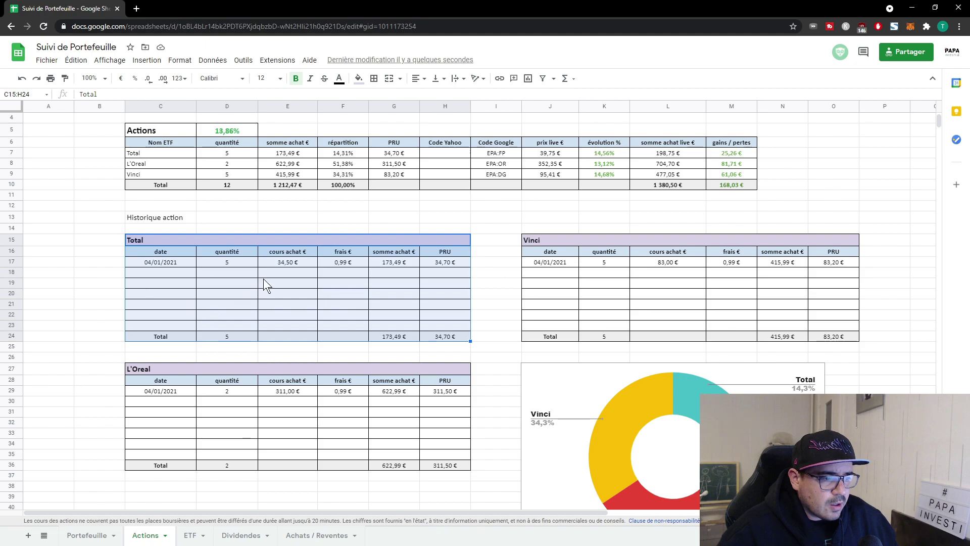
click(235, 265)
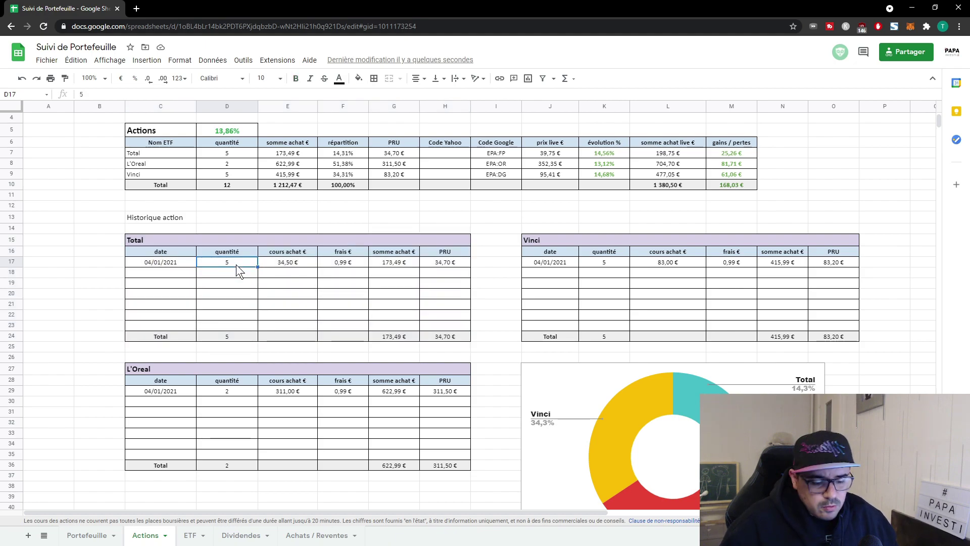
text(2)
key(Return)
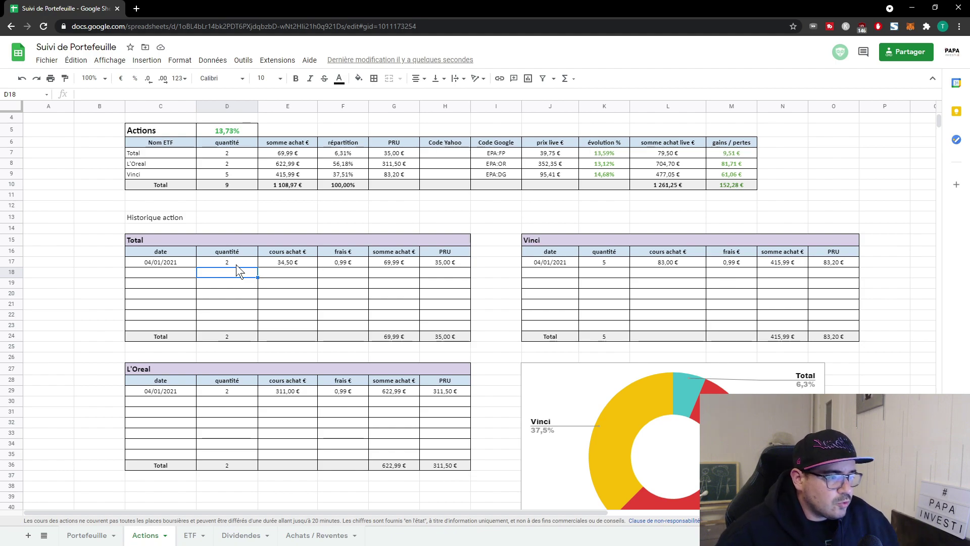
click(444, 262)
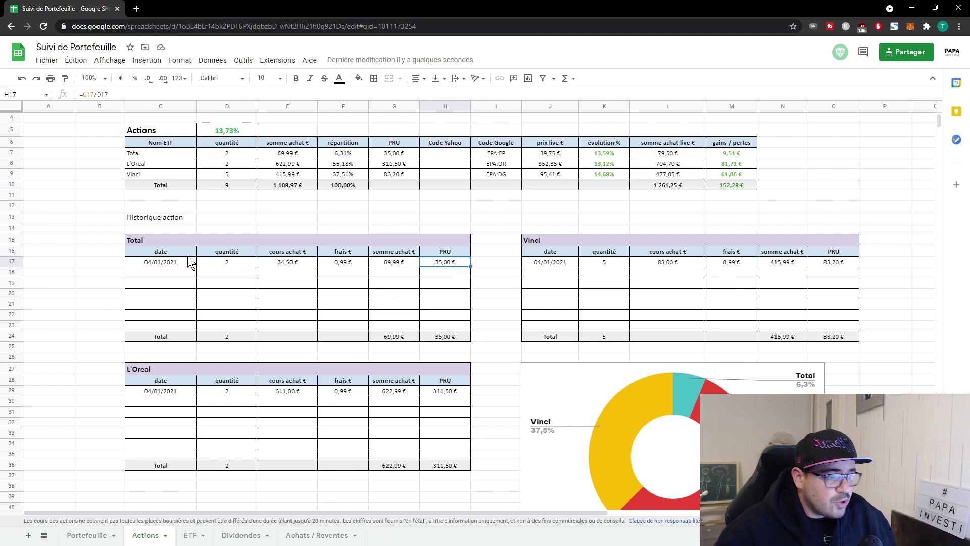
- Restore the Total purchase's quantité in D17 to 5 and return to the Achats / Reventes sheet
click(226, 263)
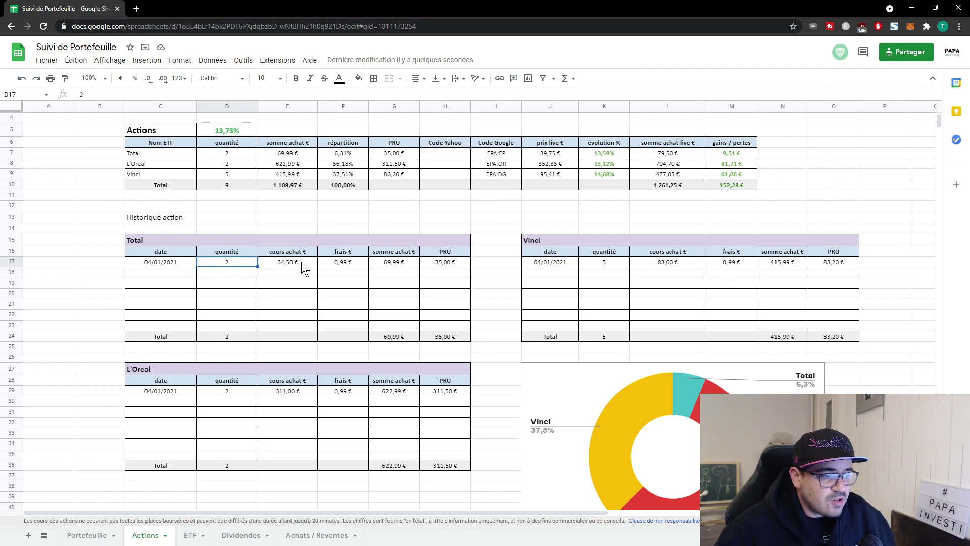
text(5)
key(Return)
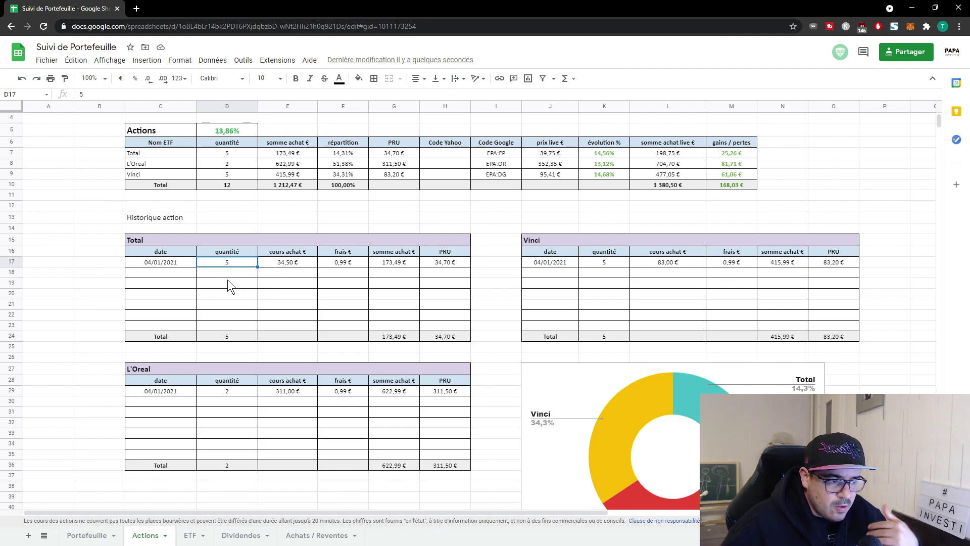
click(178, 271)
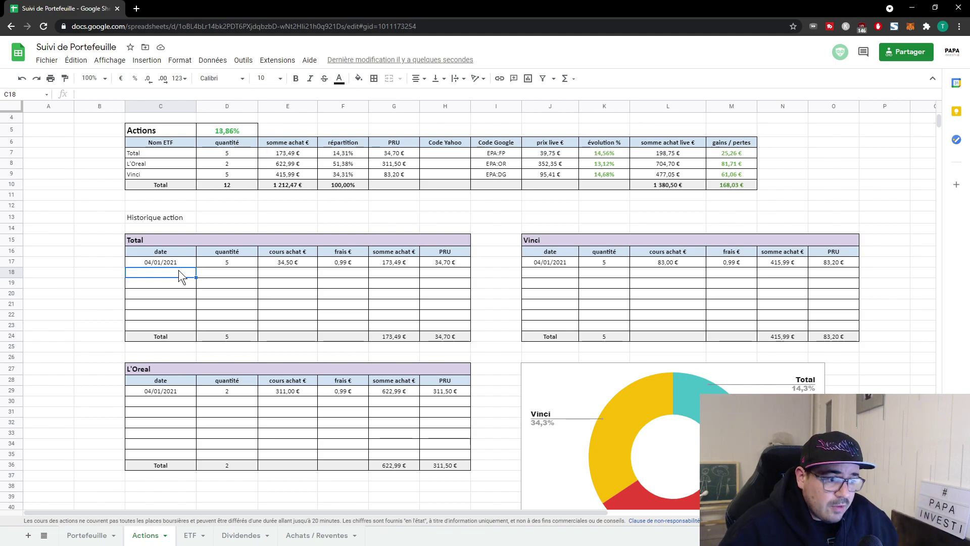
click(306, 539)
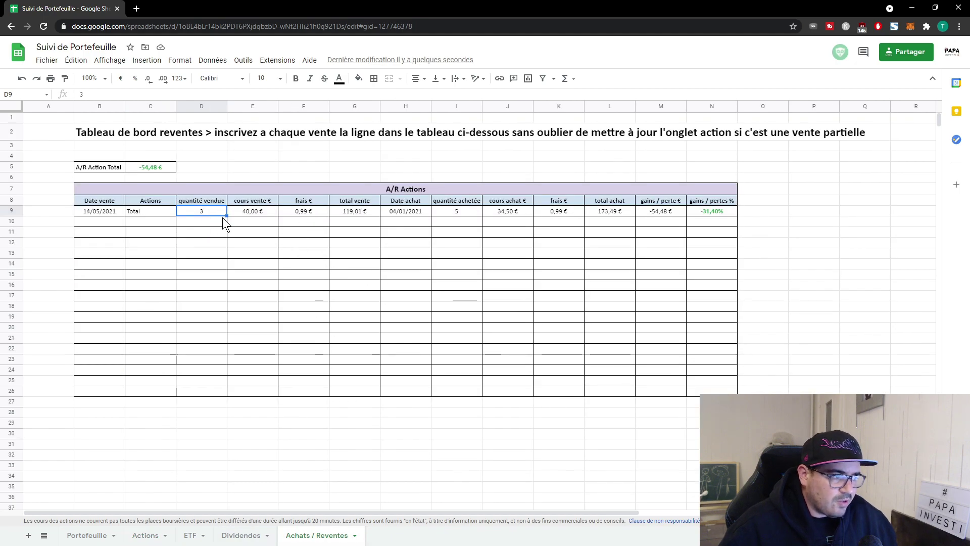